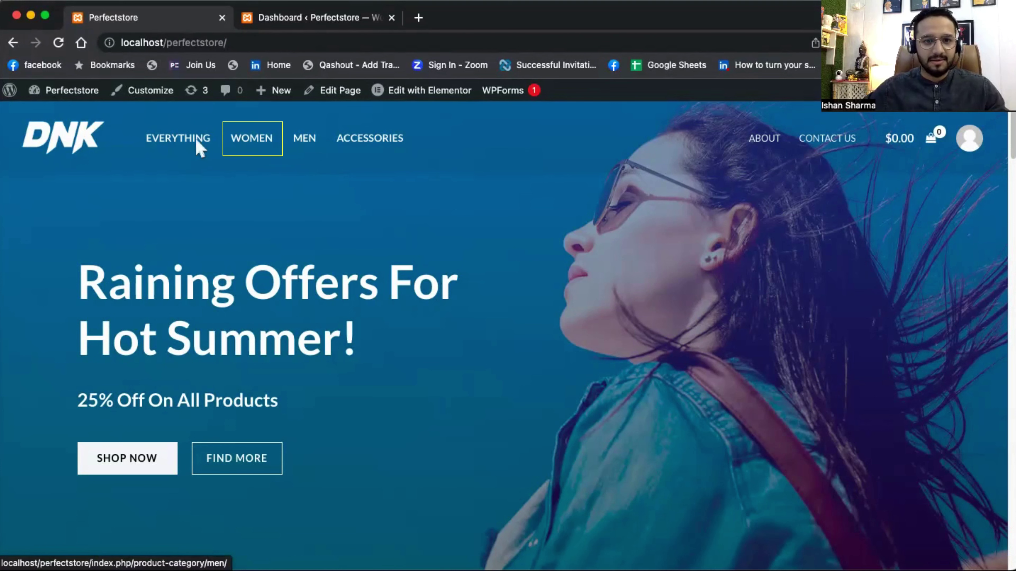
Open the store's Women category page and look through its product listings.
{"action": "left_click", "coordinate": [245, 144]}
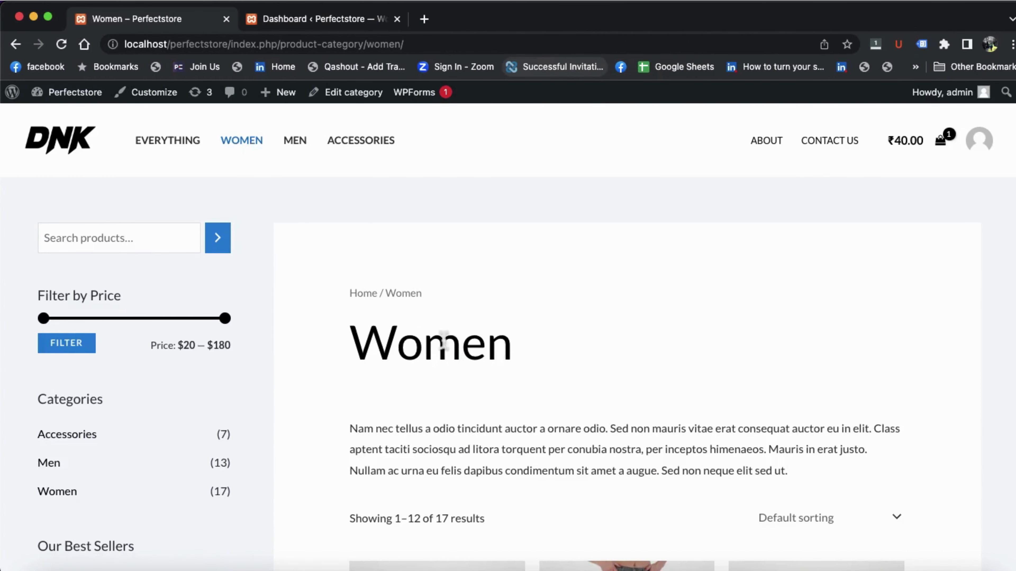
{"action": "scroll", "coordinate": [444, 344], "scroll_direction": "down", "scroll_amount": 5}
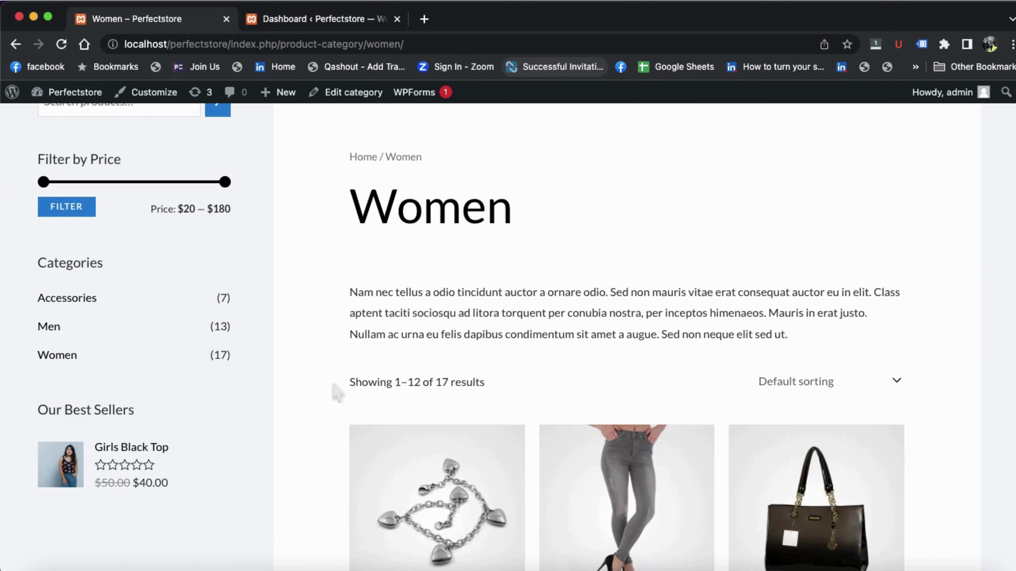
{"action": "scroll", "coordinate": [398, 398], "scroll_direction": "down", "scroll_amount": 3}
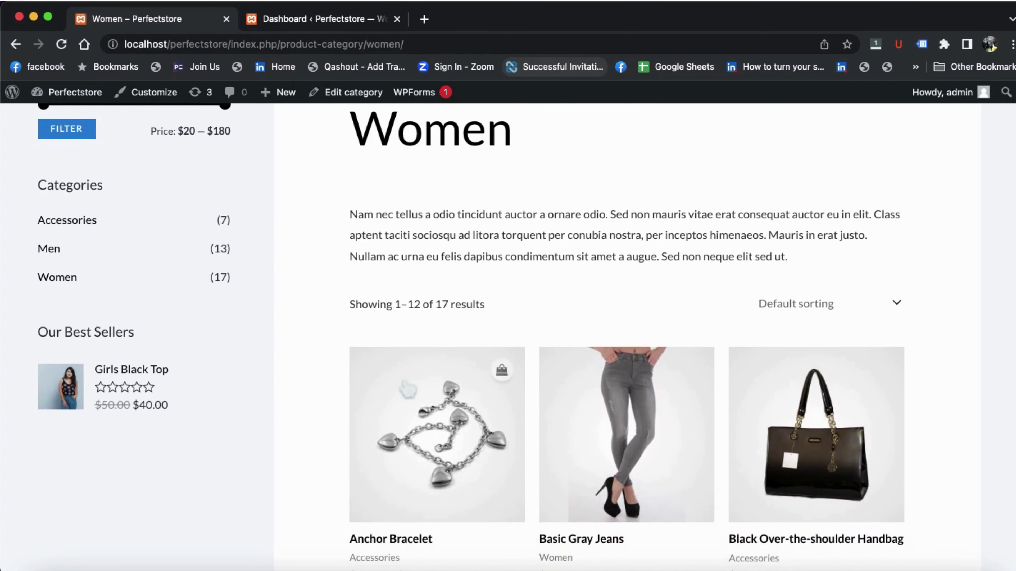
{"action": "scroll", "coordinate": [407, 390], "scroll_direction": "down", "scroll_amount": 3}
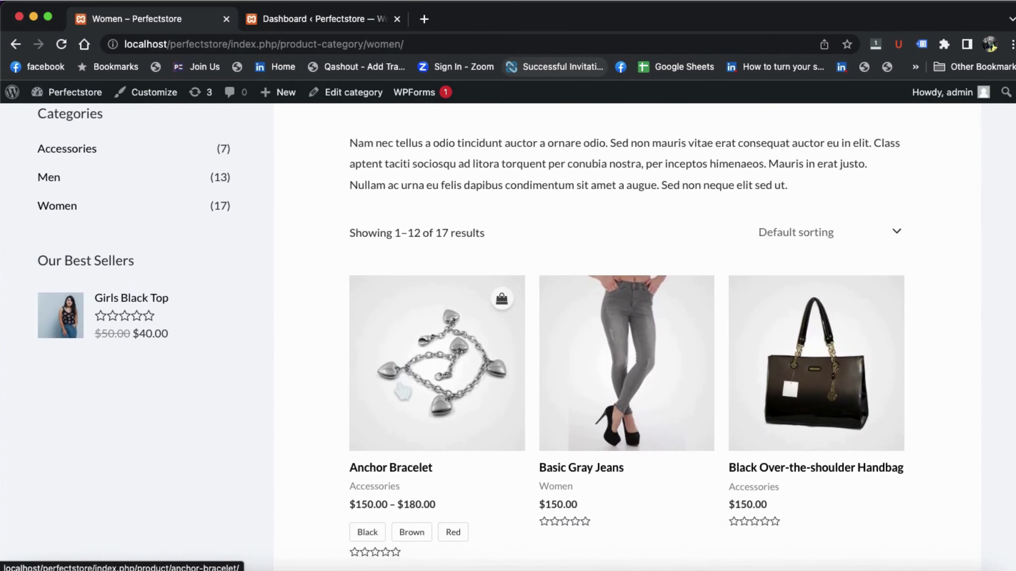
{"action": "scroll", "coordinate": [402, 391], "scroll_direction": "down", "scroll_amount": 2}
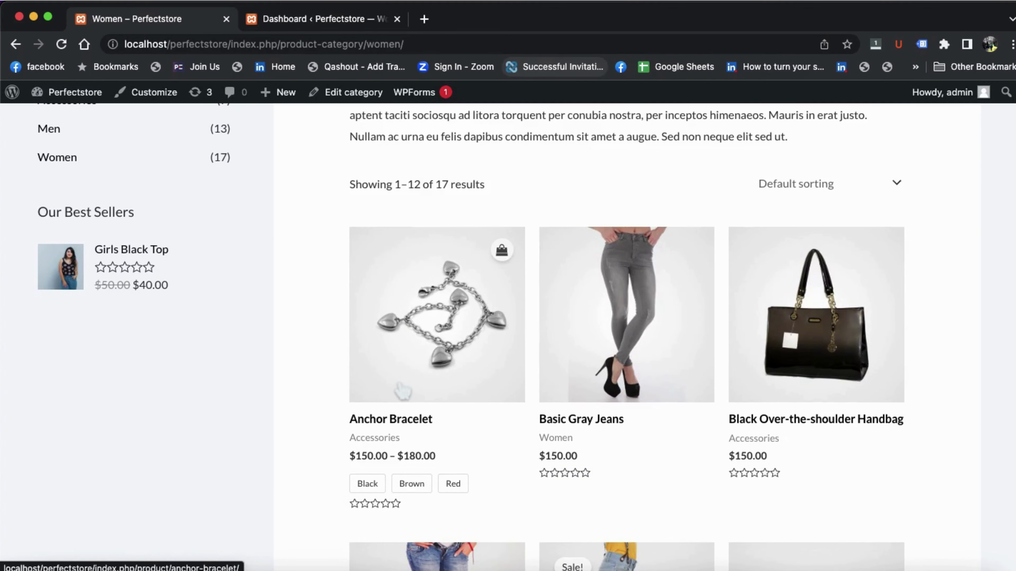
{"action": "scroll", "coordinate": [401, 390], "scroll_direction": "down", "scroll_amount": 3}
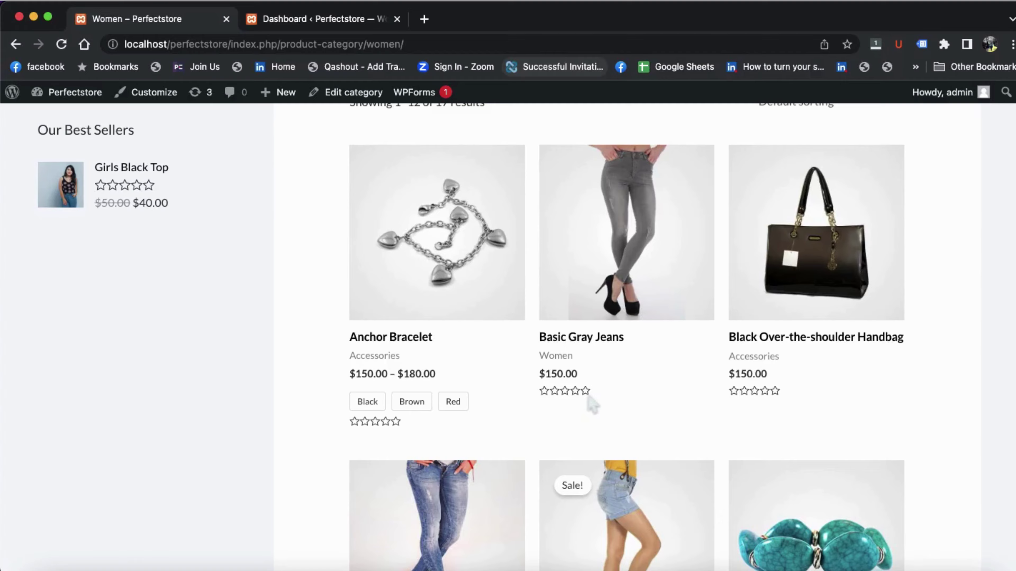
{"action": "mouse_move", "coordinate": [363, 163]}
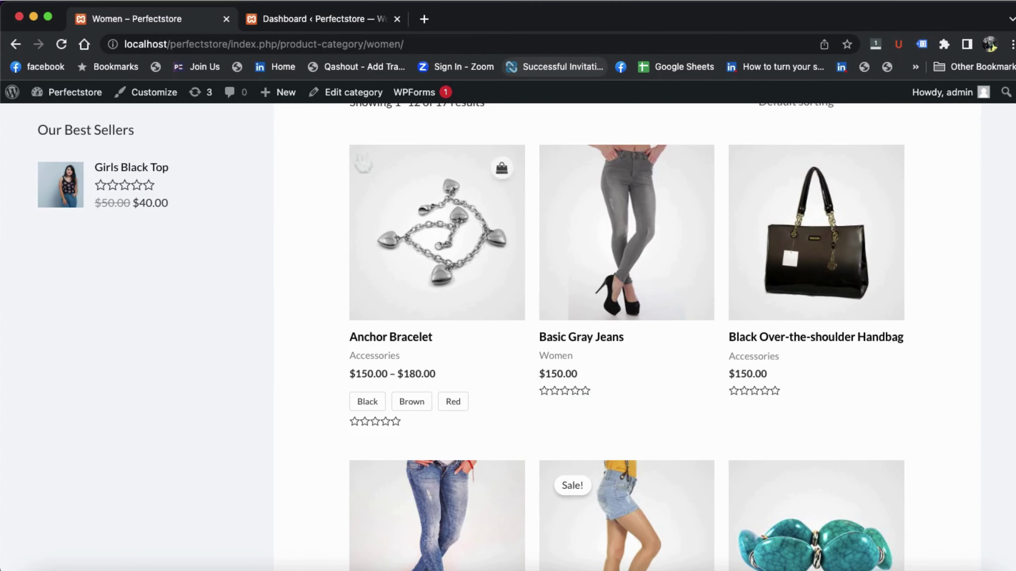
Switch to the WordPress dashboard and open the list of all products.
{"action": "left_click", "coordinate": [306, 20]}
{"action": "mouse_move", "coordinate": [99, 214]}
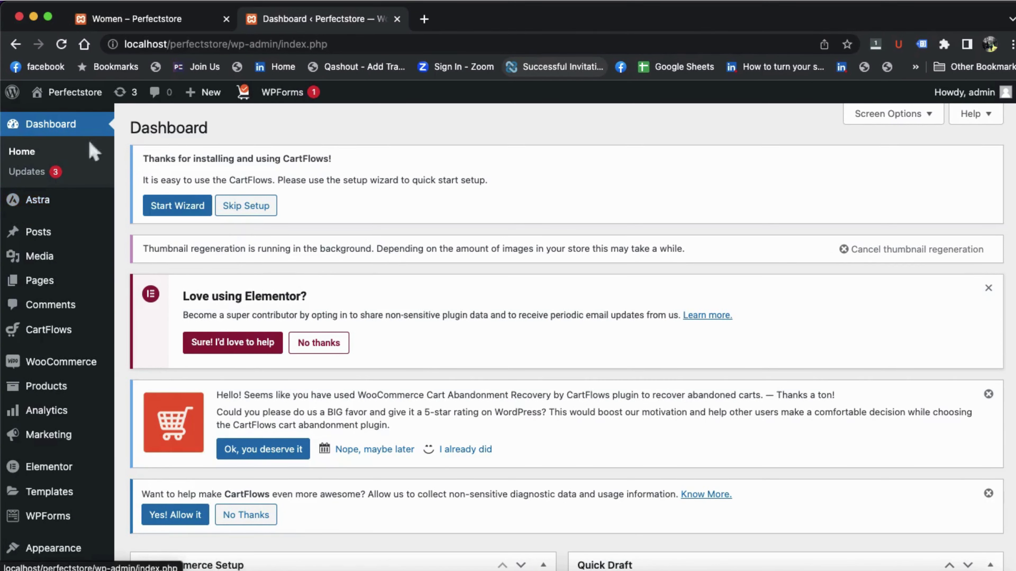
{"action": "mouse_move", "coordinate": [60, 389]}
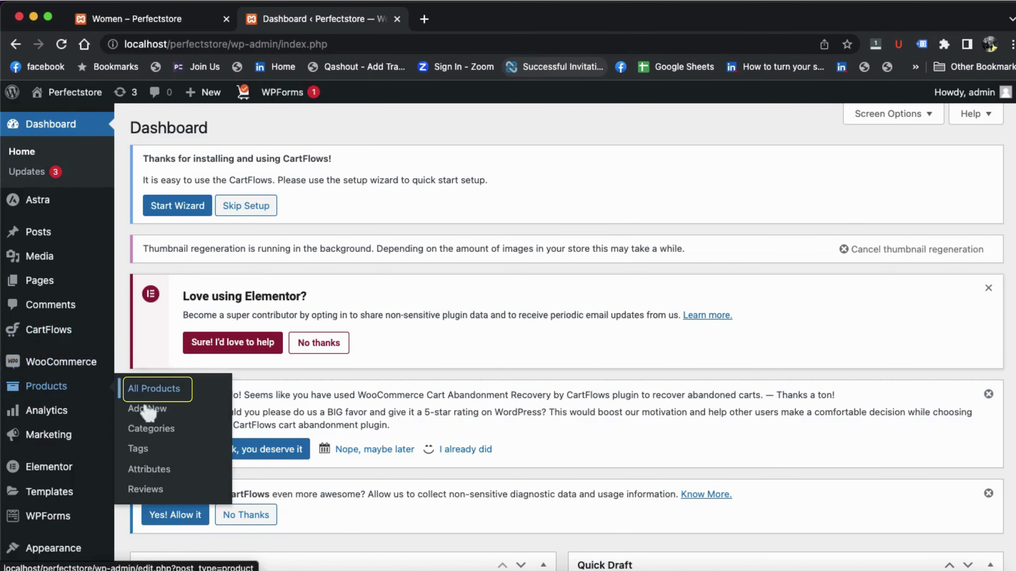
{"action": "left_click", "coordinate": [144, 387]}
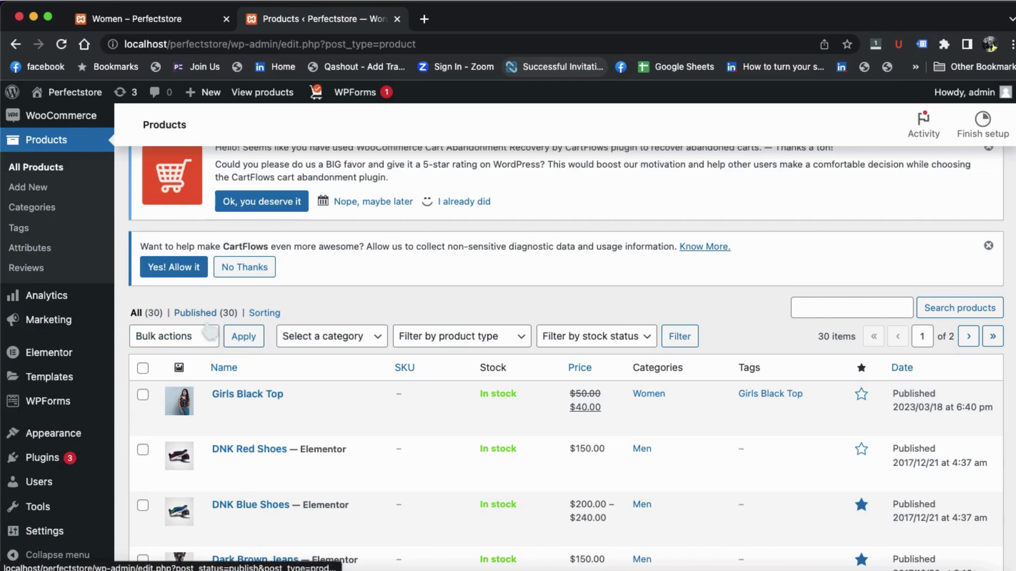
{"action": "scroll", "coordinate": [209, 332], "scroll_direction": "down", "scroll_amount": 2}
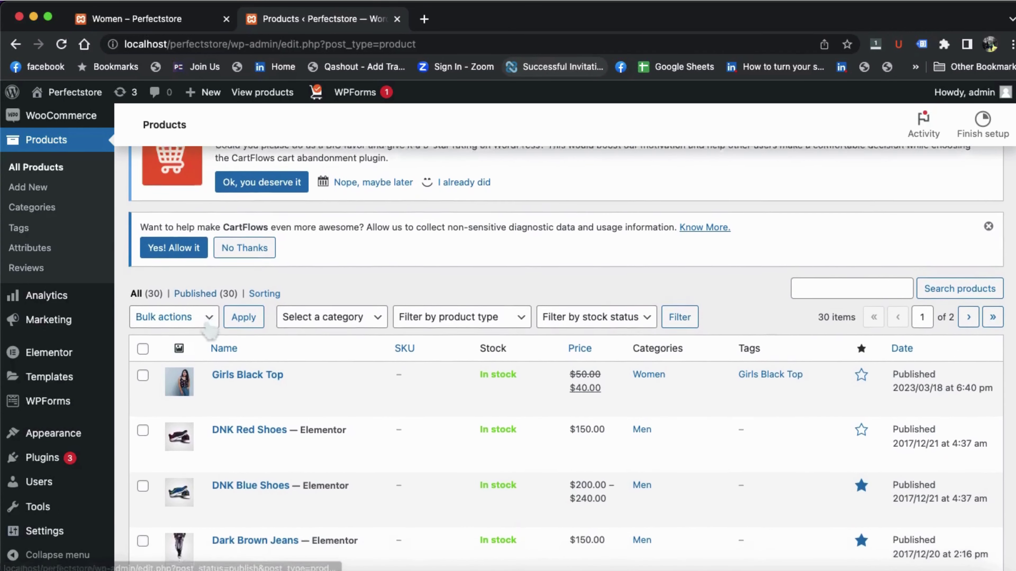
{"action": "scroll", "coordinate": [209, 330], "scroll_direction": "down", "scroll_amount": 2}
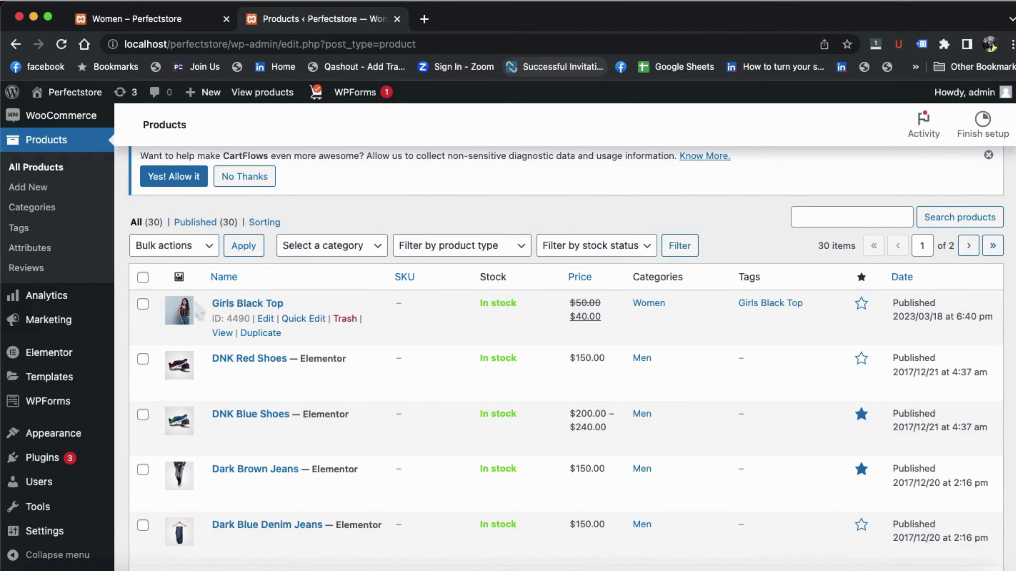
{"action": "left_click", "coordinate": [143, 277]}
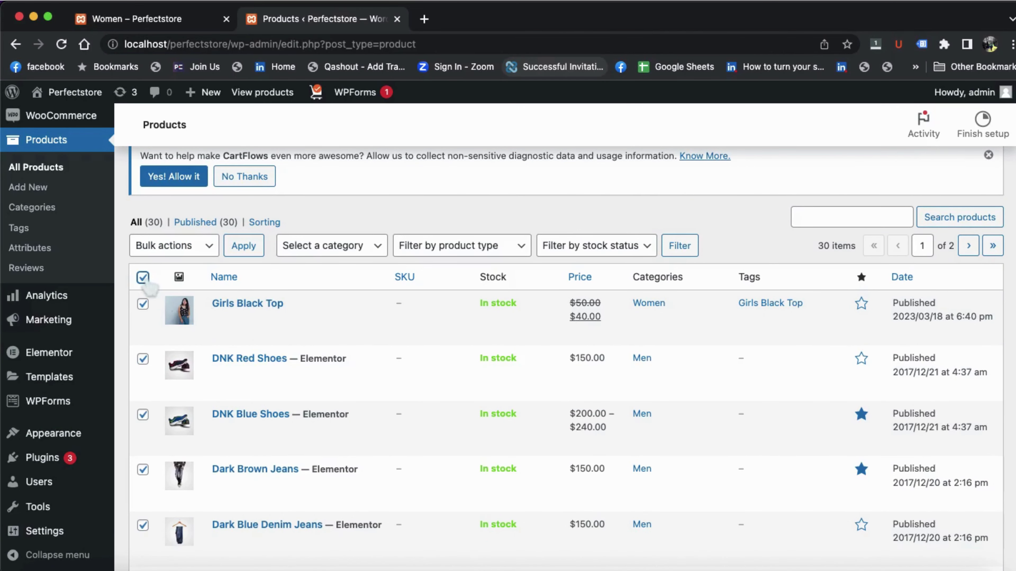
{"action": "left_click", "coordinate": [206, 249]}
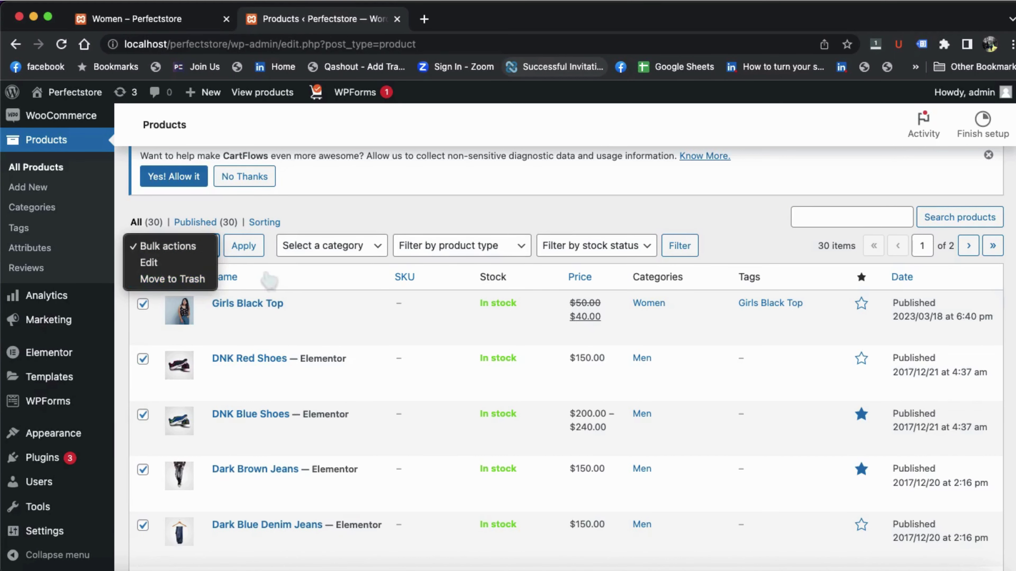
{"action": "left_click", "coordinate": [272, 282]}
{"action": "left_click", "coordinate": [144, 279]}
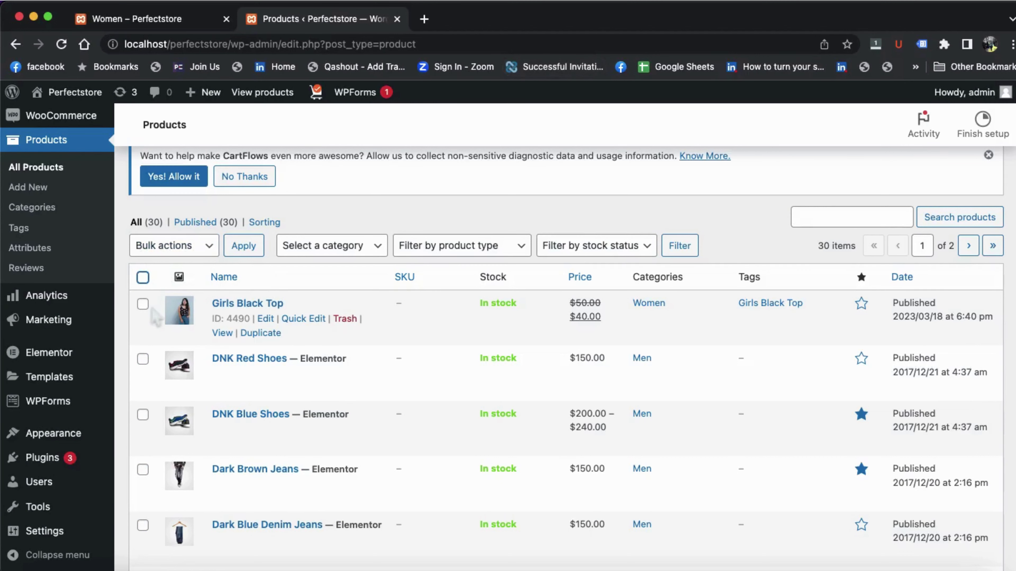
Move the products Girls Black Top and DNK Red Shoes to the trash with one bulk action.
{"action": "left_click", "coordinate": [143, 304]}
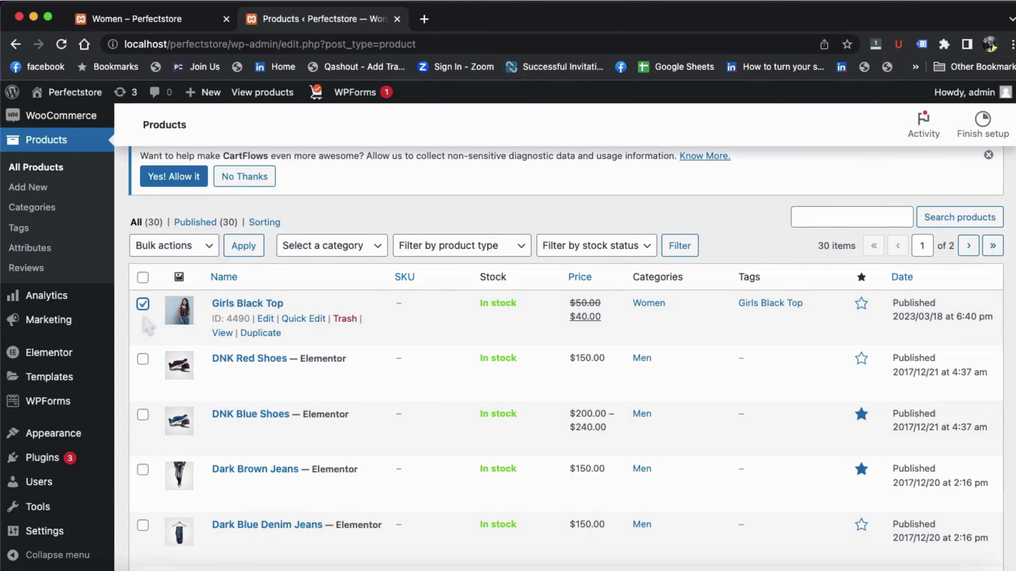
{"action": "left_click", "coordinate": [143, 359]}
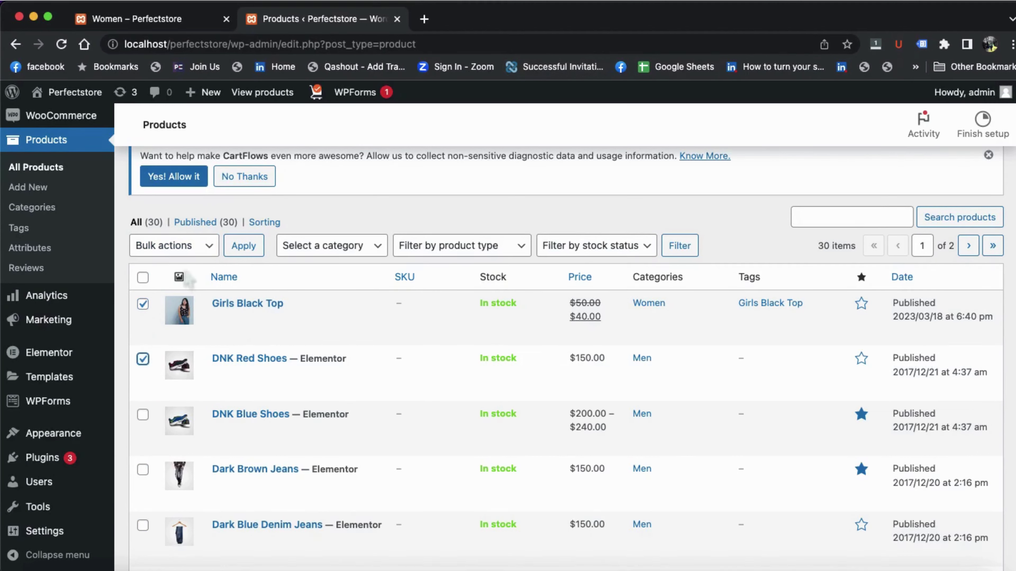
{"action": "left_click", "coordinate": [212, 253]}
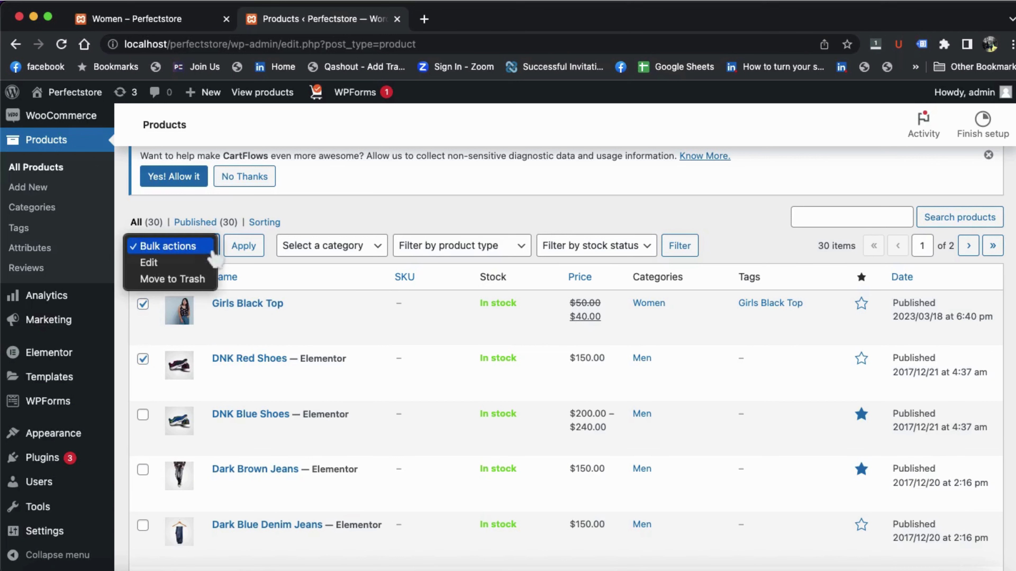
{"action": "left_click", "coordinate": [200, 279]}
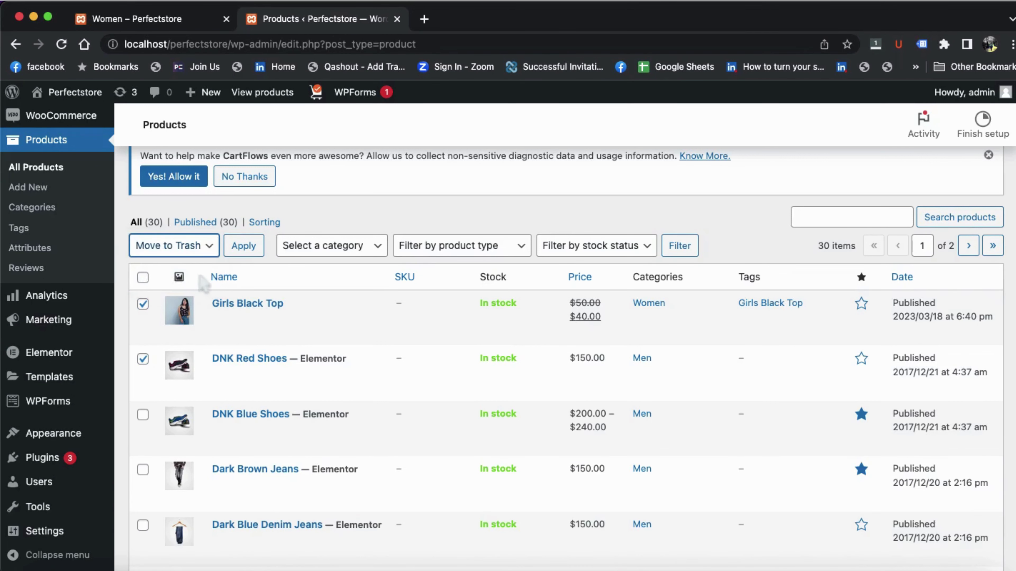
{"action": "left_click", "coordinate": [257, 255]}
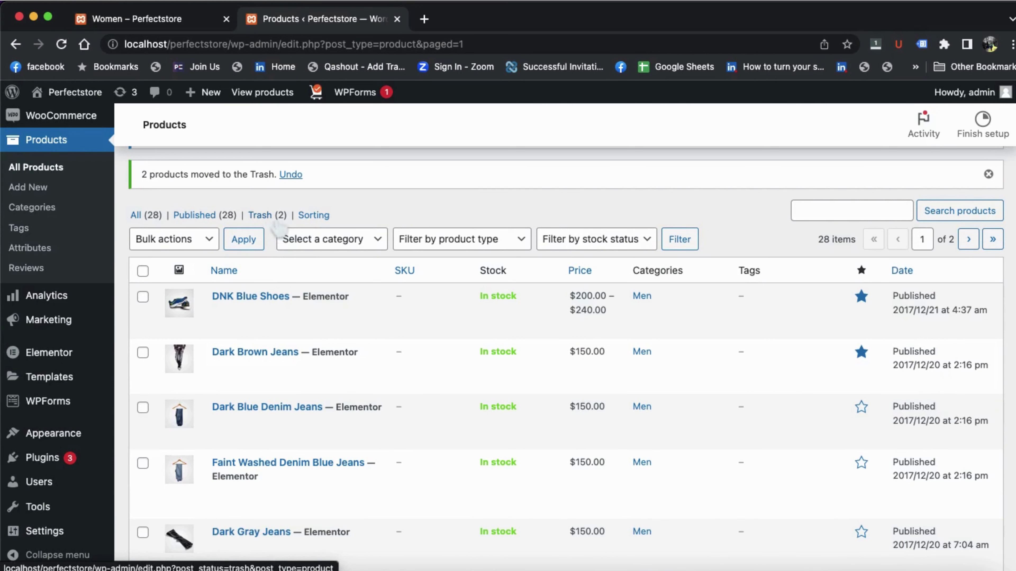
Open the product trash and empty it to permanently delete the trashed products.
{"action": "left_click", "coordinate": [264, 215]}
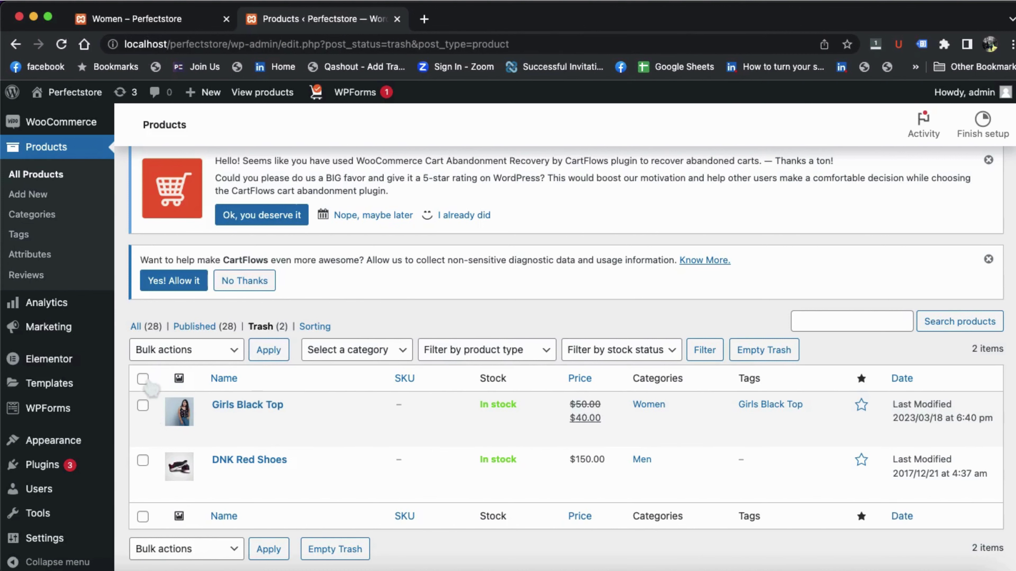
{"action": "left_click", "coordinate": [142, 379]}
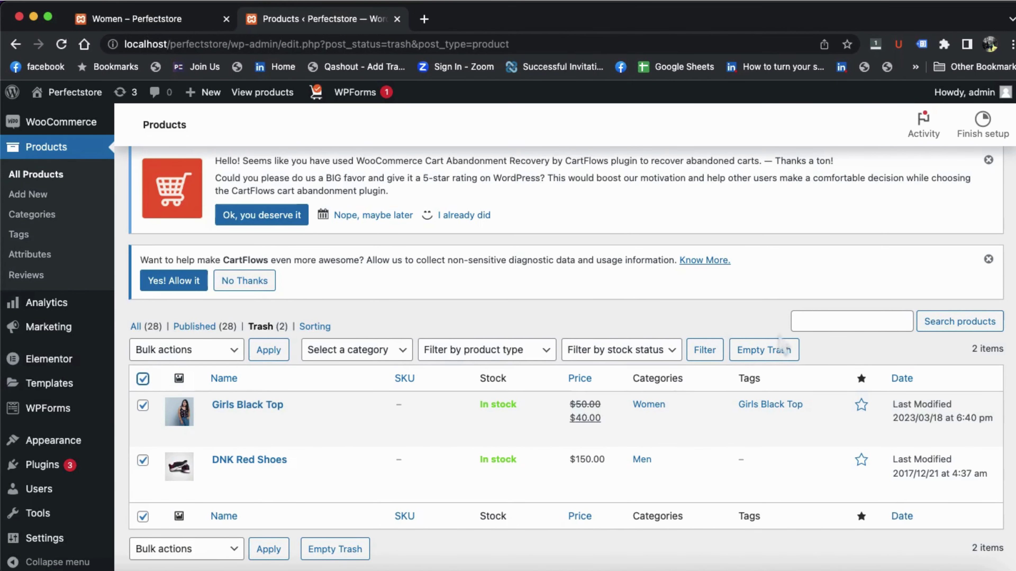
{"action": "left_click", "coordinate": [783, 354]}
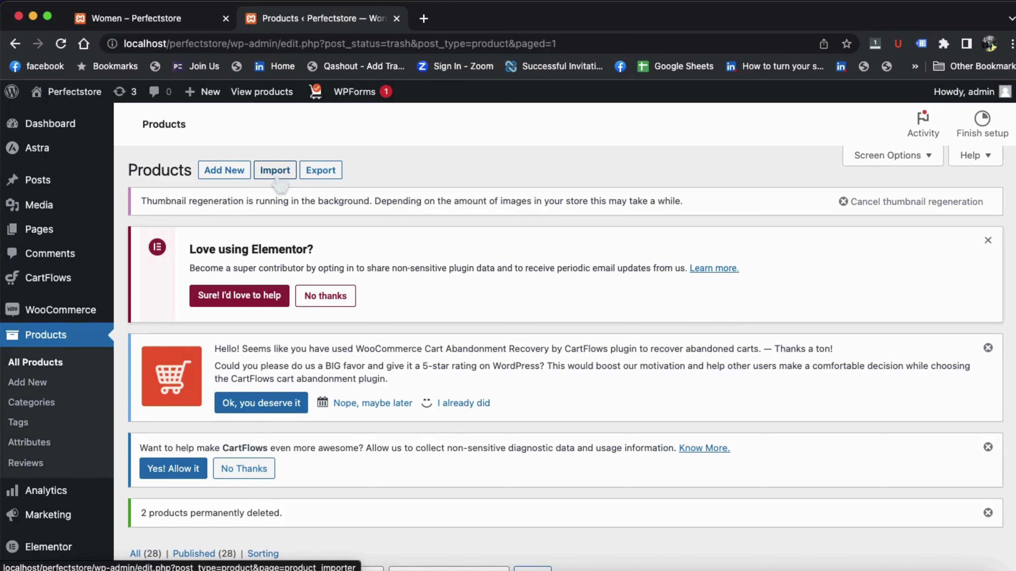
Start a new product and name it "Girls Black Top".
{"action": "left_click", "coordinate": [234, 178]}
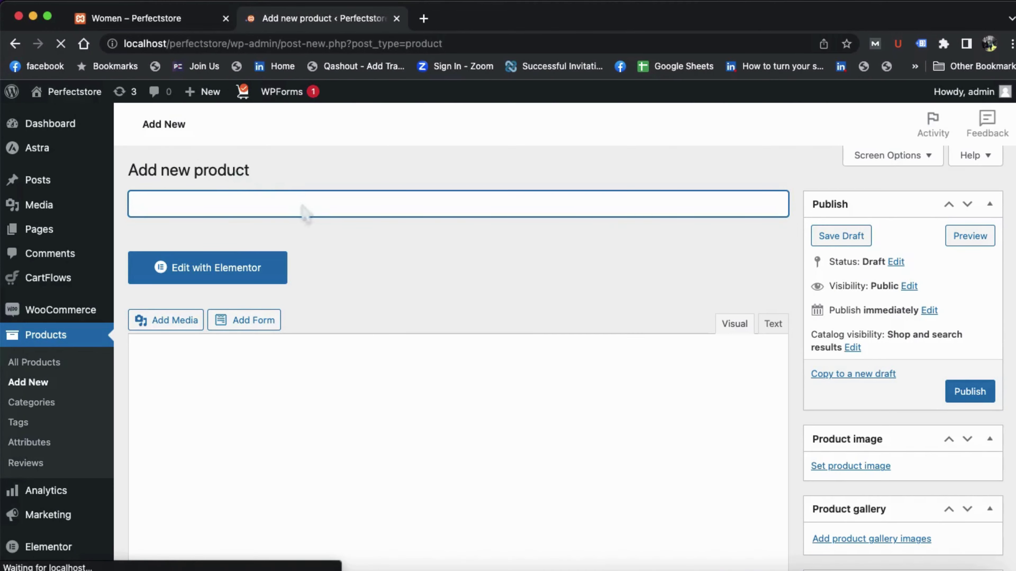
{"action": "scroll", "coordinate": [303, 206], "scroll_direction": "down", "scroll_amount": 5}
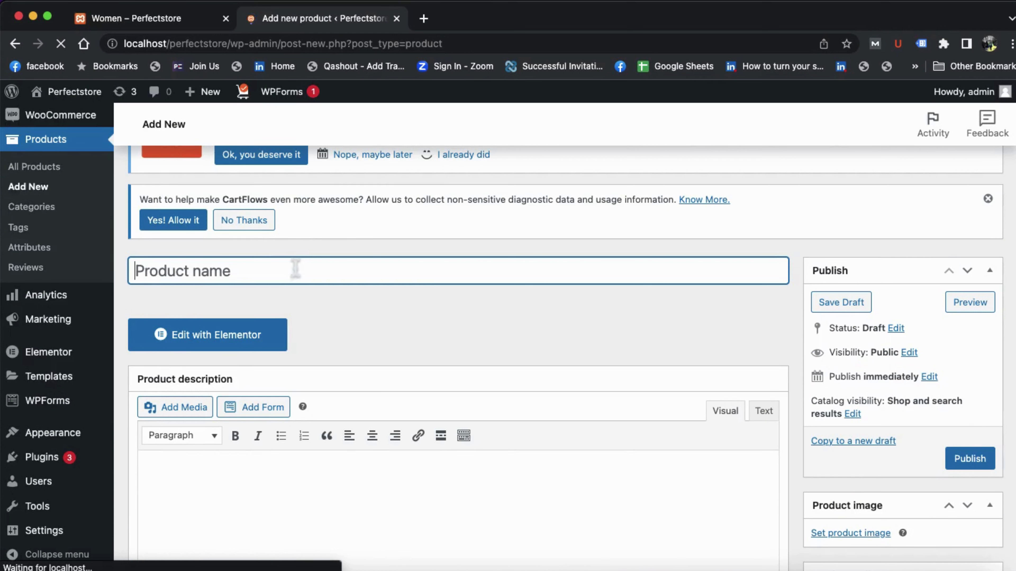
{"action": "type", "text": "G"}
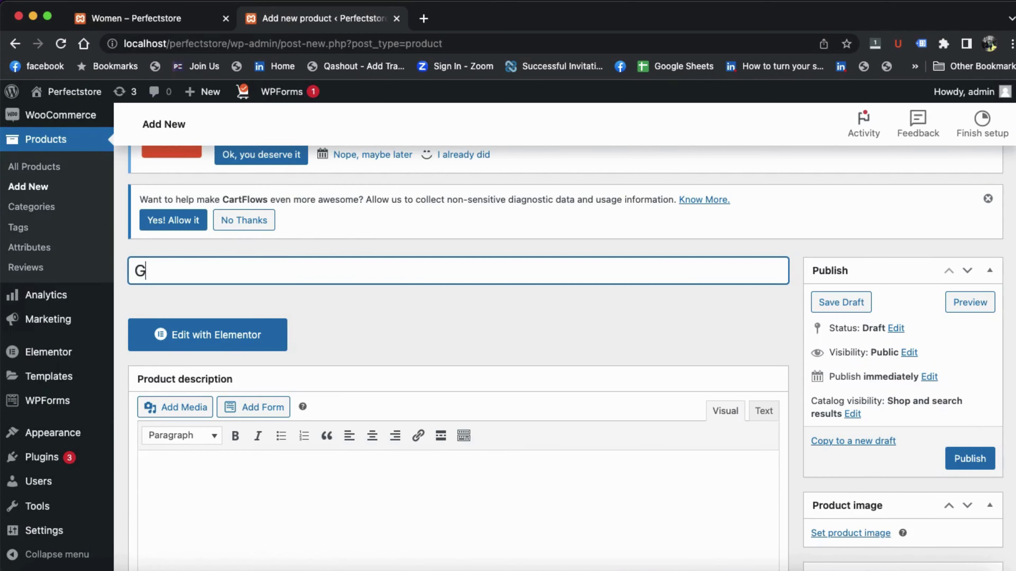
{"action": "type", "text": "irls Black Top"}
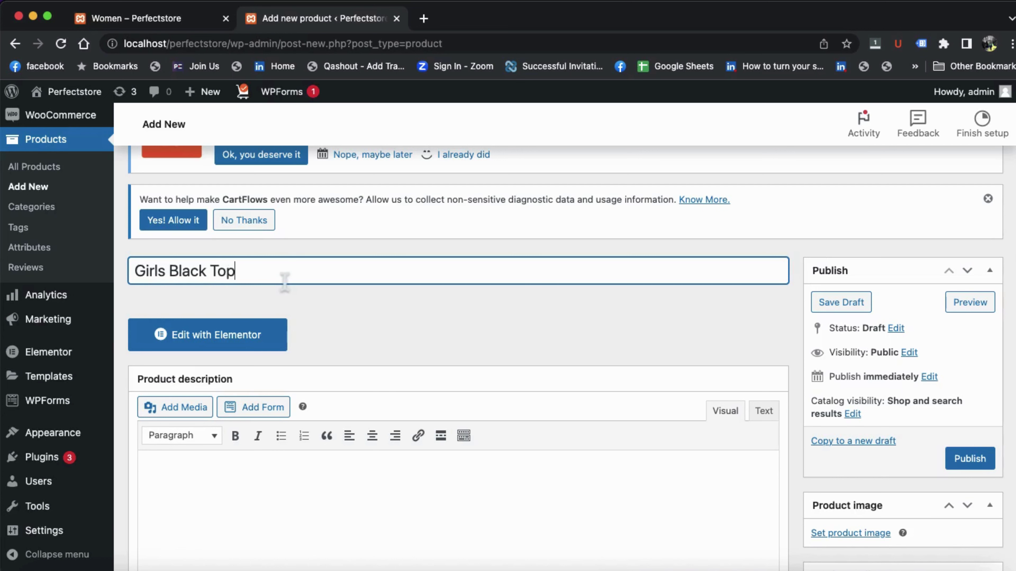
Write "Black Top" as the product description.
{"action": "scroll", "coordinate": [408, 326], "scroll_direction": "down", "scroll_amount": 2}
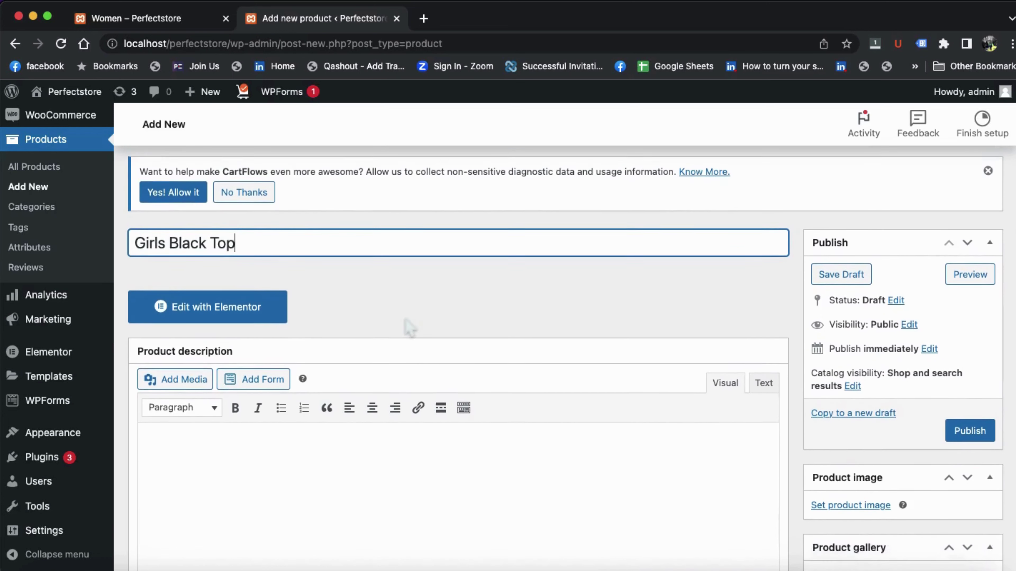
{"action": "scroll", "coordinate": [408, 326], "scroll_direction": "down", "scroll_amount": 10}
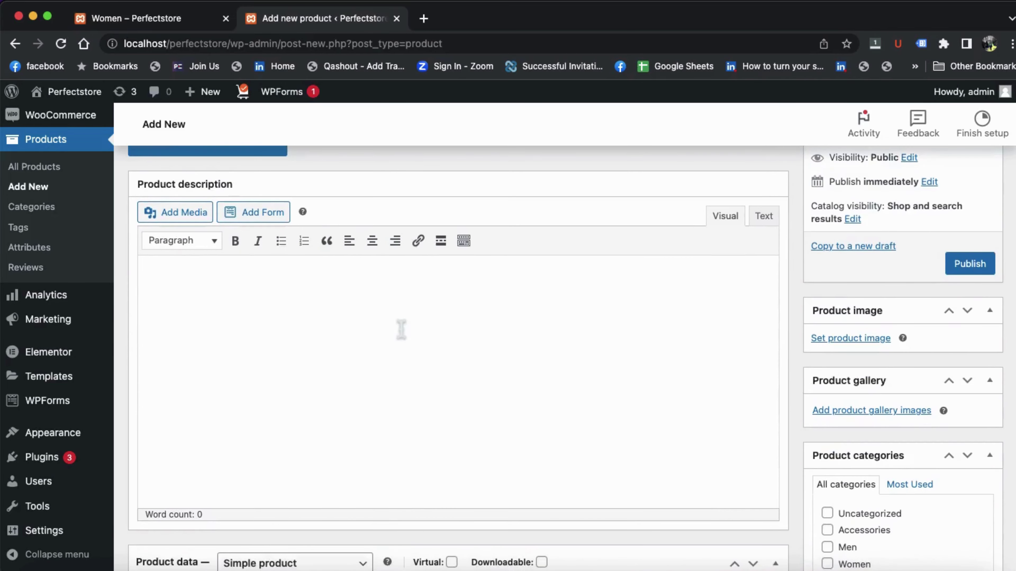
{"action": "scroll", "coordinate": [386, 330], "scroll_direction": "down", "scroll_amount": 1}
{"action": "left_click", "coordinate": [384, 310]}
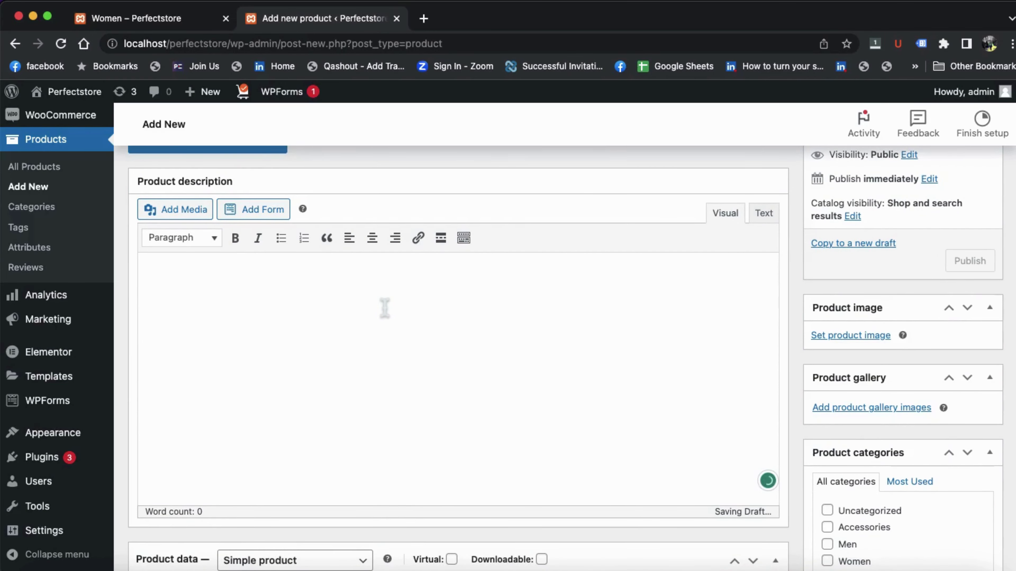
{"action": "type", "text": "Blcak"}
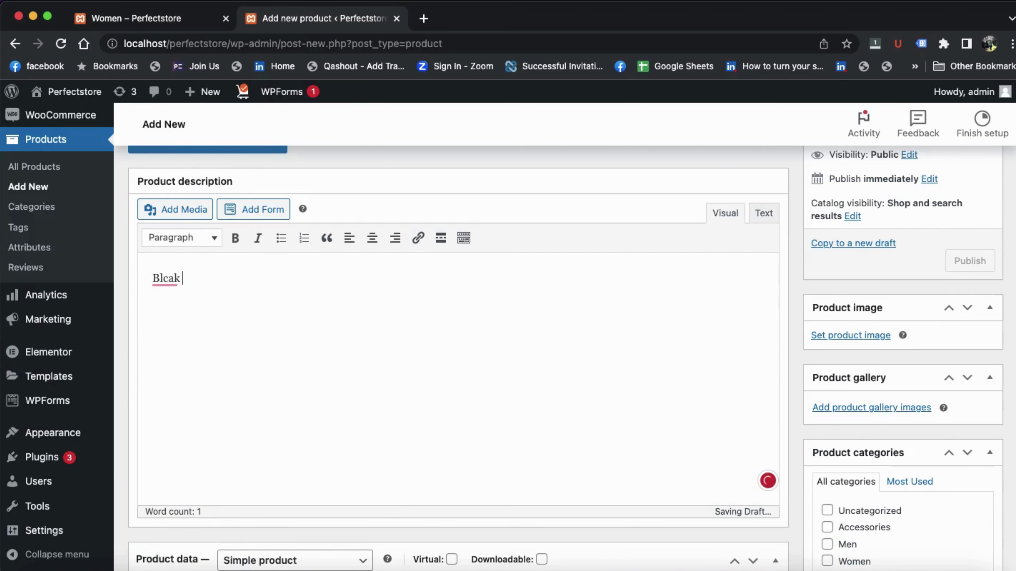
{"action": "key", "text": "BackSpace"}
{"action": "key", "text": "BackSpace"}
{"action": "key", "text": "BackSpace"}
{"action": "key", "text": "BackSpace"}
{"action": "type", "text": "ack "}
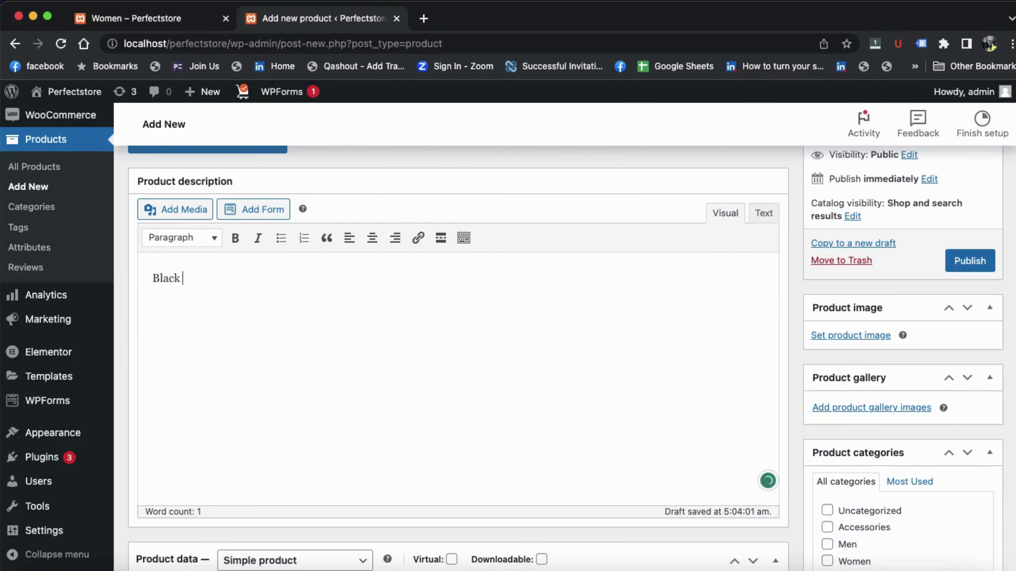
{"action": "type", "text": "Top"}
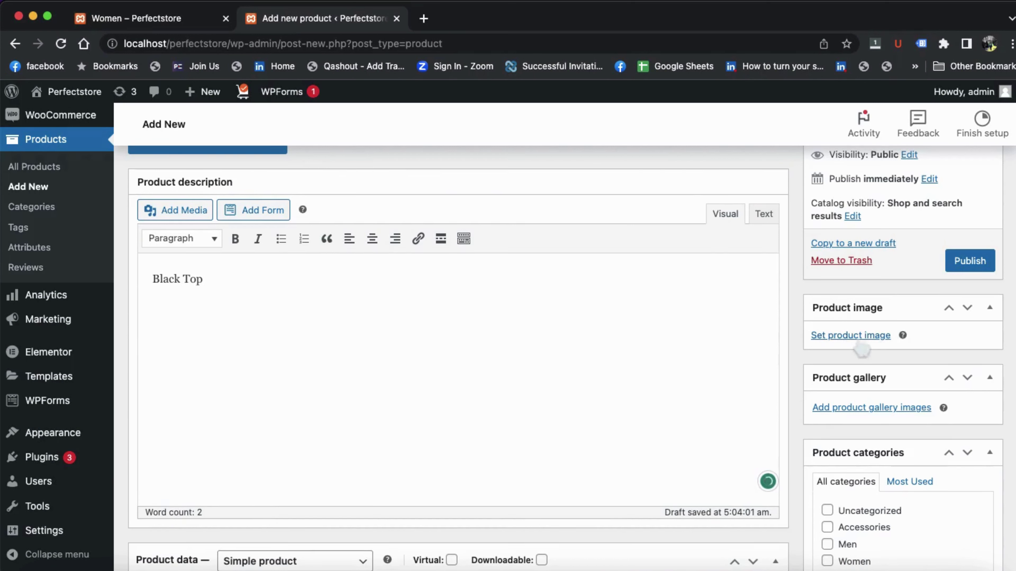
Set expressive-young-girl-posing-scaled.jpg from the media library as the product image.
{"action": "left_click", "coordinate": [840, 338]}
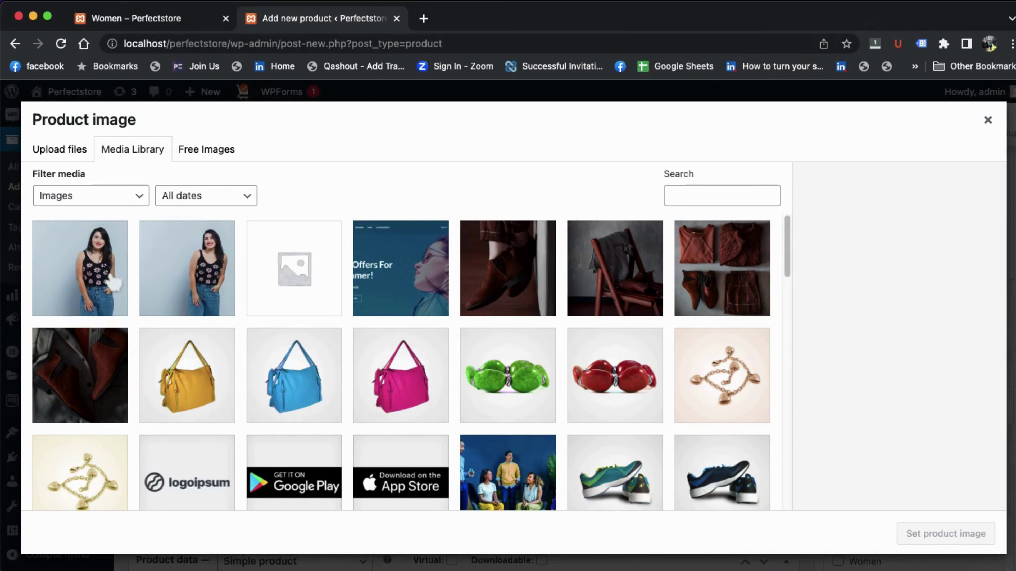
{"action": "left_click", "coordinate": [114, 284]}
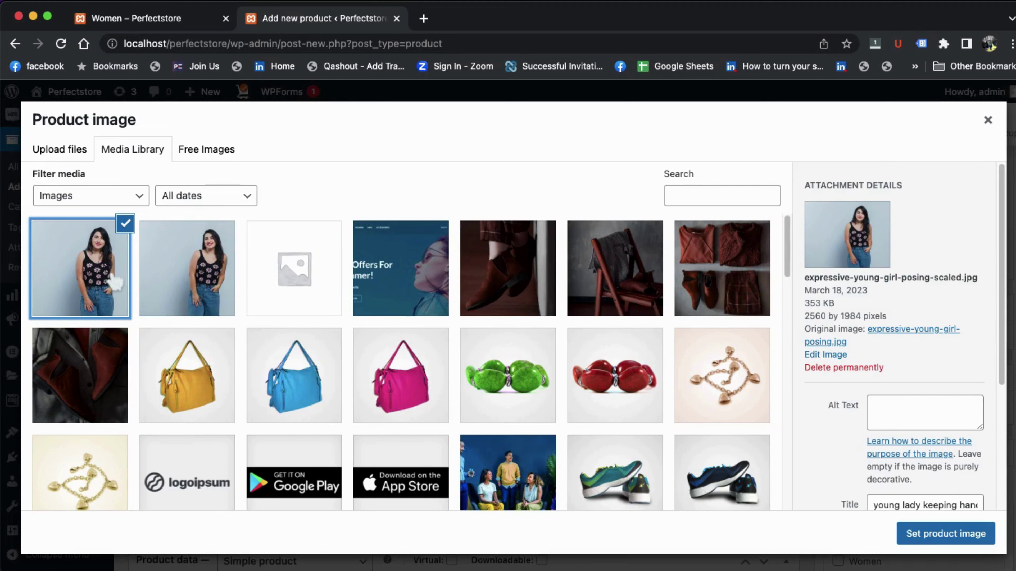
{"action": "left_click", "coordinate": [954, 542]}
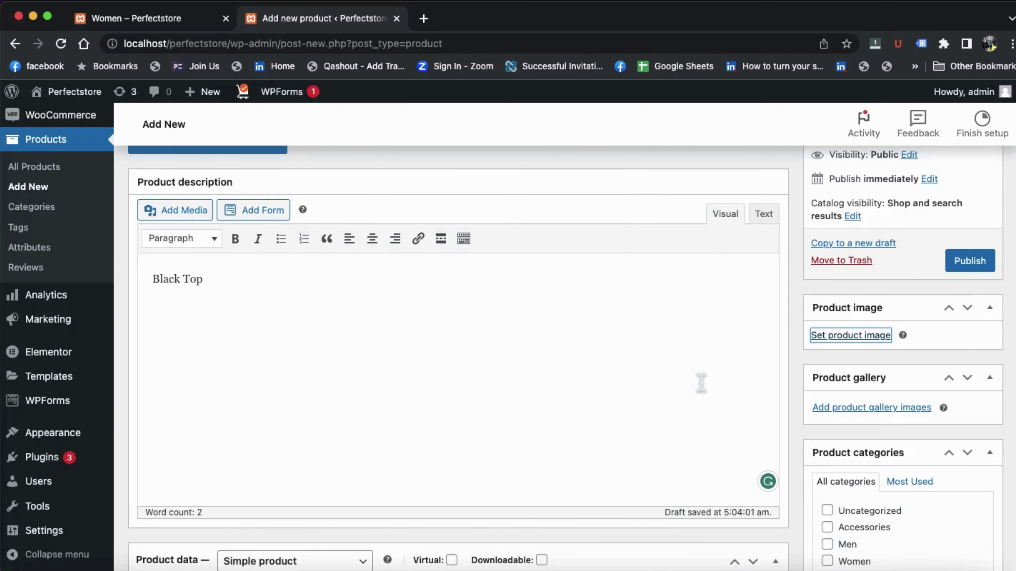
Add expressive-young-girl-posing-1-scaled.jpg from the media library to the product gallery.
{"action": "scroll", "coordinate": [851, 420], "scroll_direction": "down", "scroll_amount": 3}
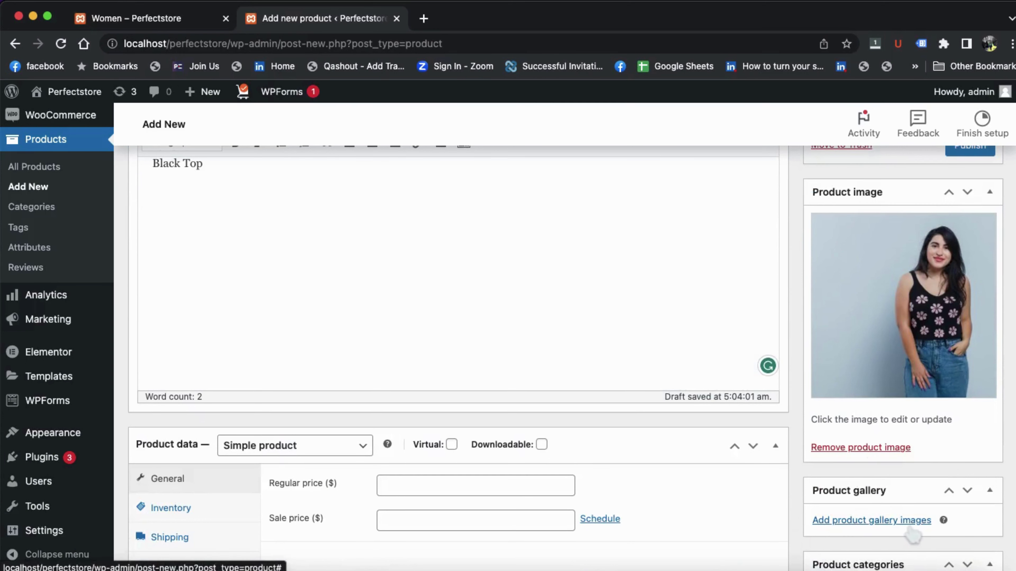
{"action": "left_click", "coordinate": [916, 522]}
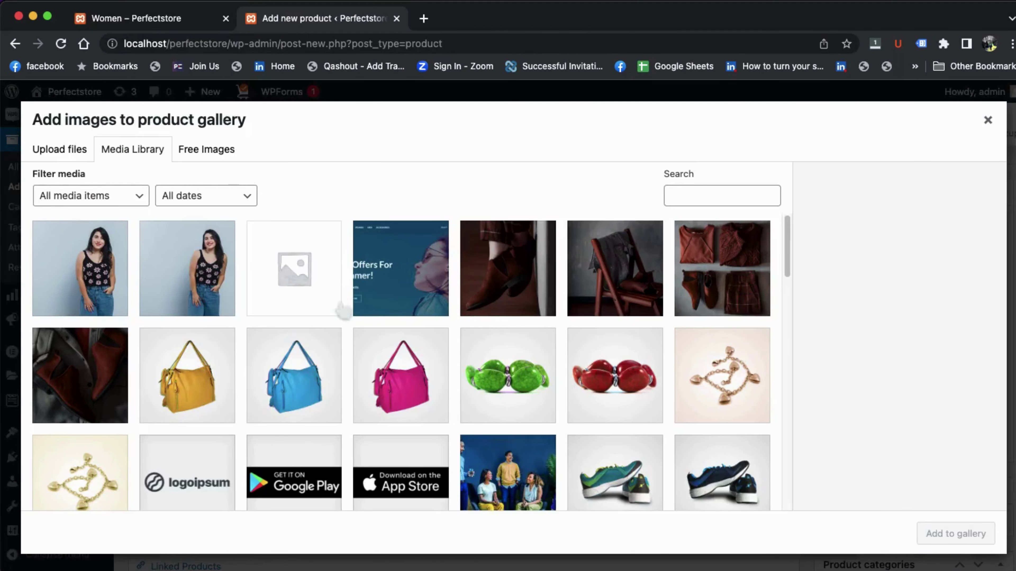
{"action": "left_click", "coordinate": [207, 278]}
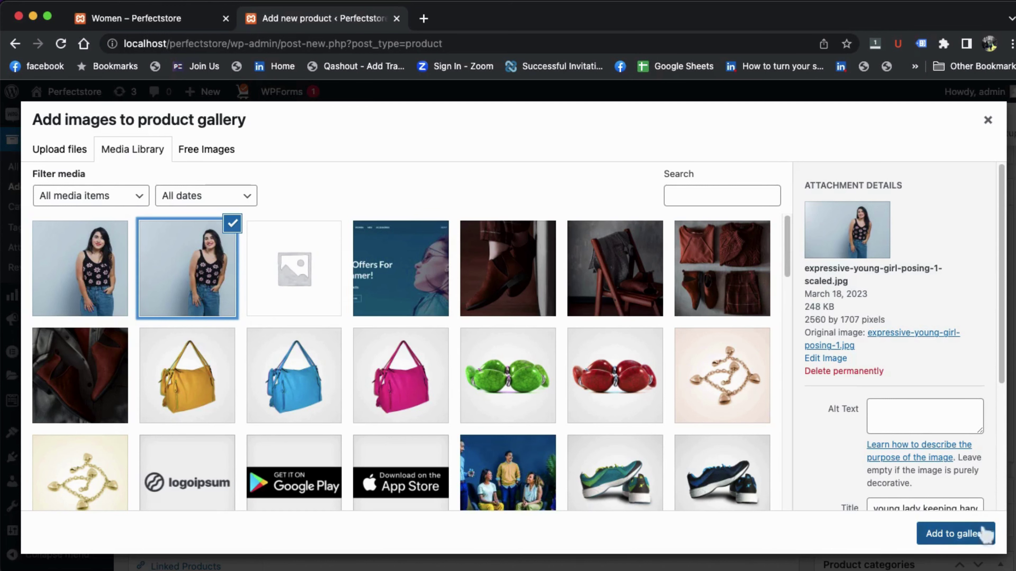
{"action": "left_click", "coordinate": [975, 540]}
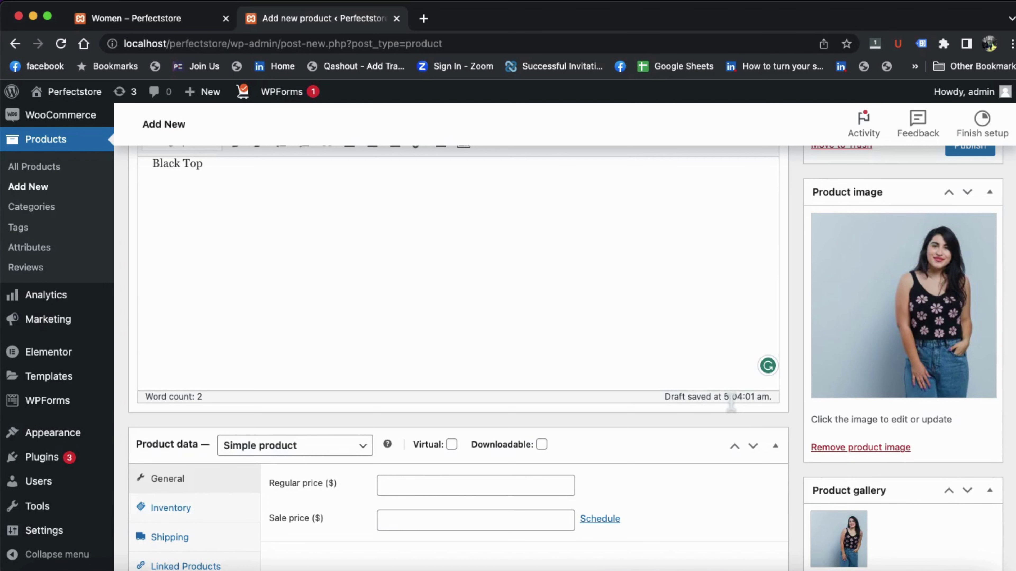
Set the product's regular price to 50 and its sale price to 40 dollars.
{"action": "scroll", "coordinate": [731, 402], "scroll_direction": "down", "scroll_amount": 1}
{"action": "scroll", "coordinate": [731, 401], "scroll_direction": "down", "scroll_amount": 2}
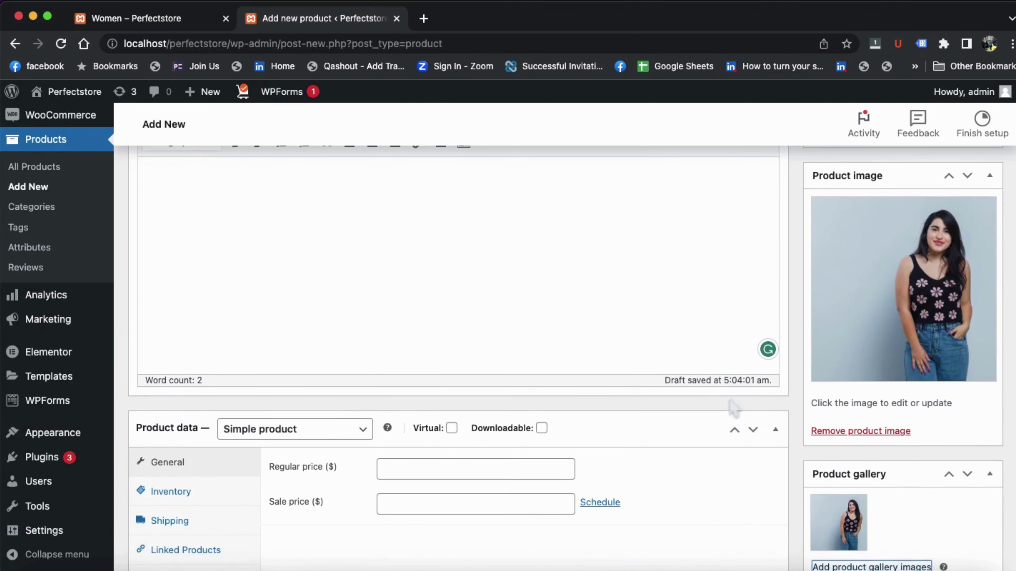
{"action": "left_click", "coordinate": [542, 457]}
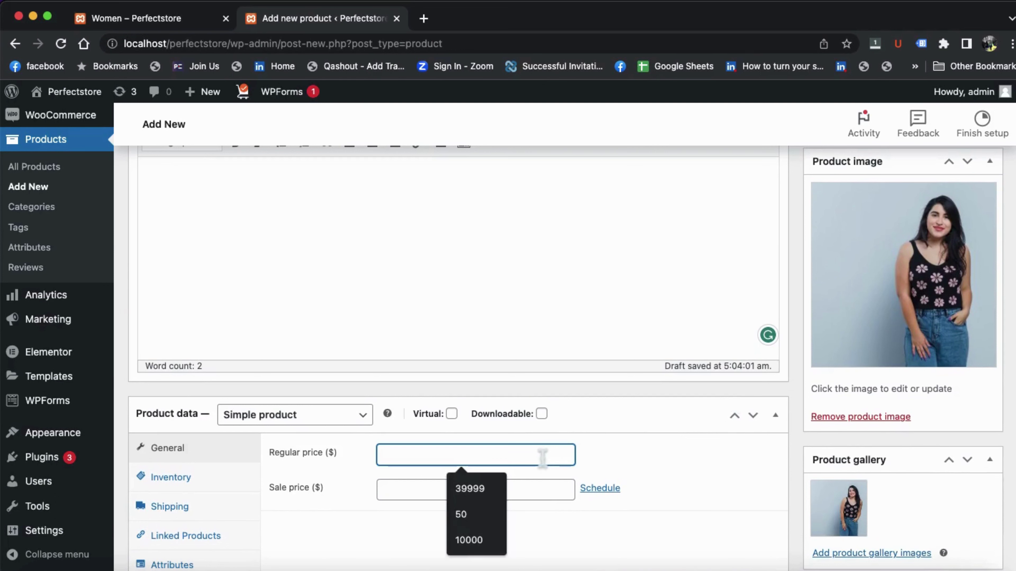
{"action": "type", "text": "50"}
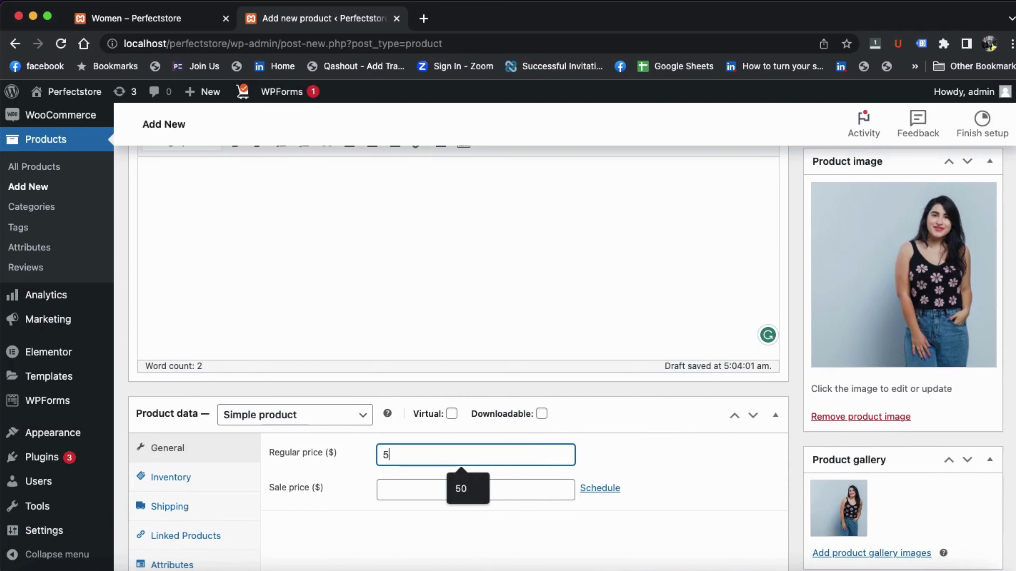
{"action": "left_click", "coordinate": [461, 490]}
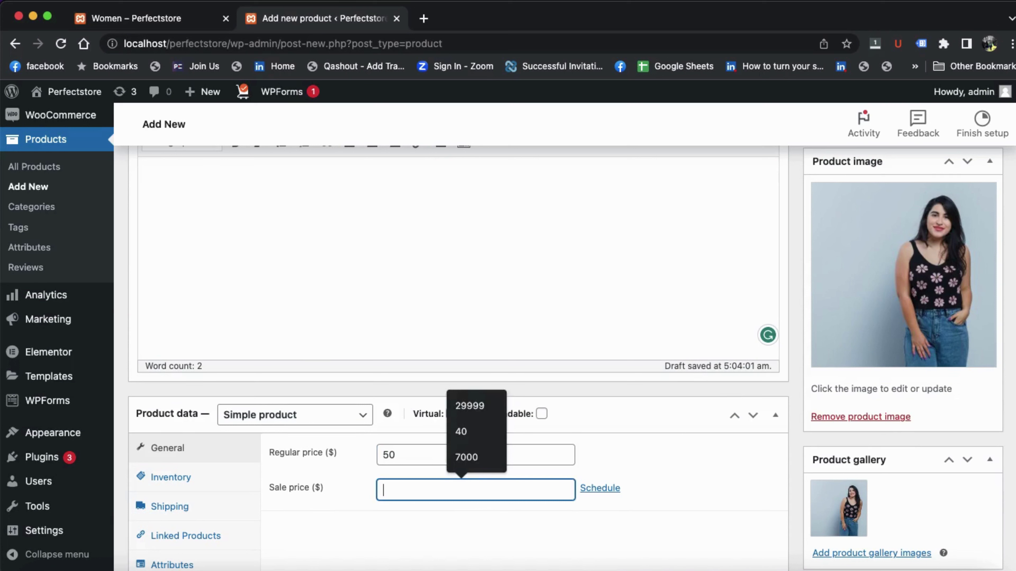
{"action": "type", "text": "40"}
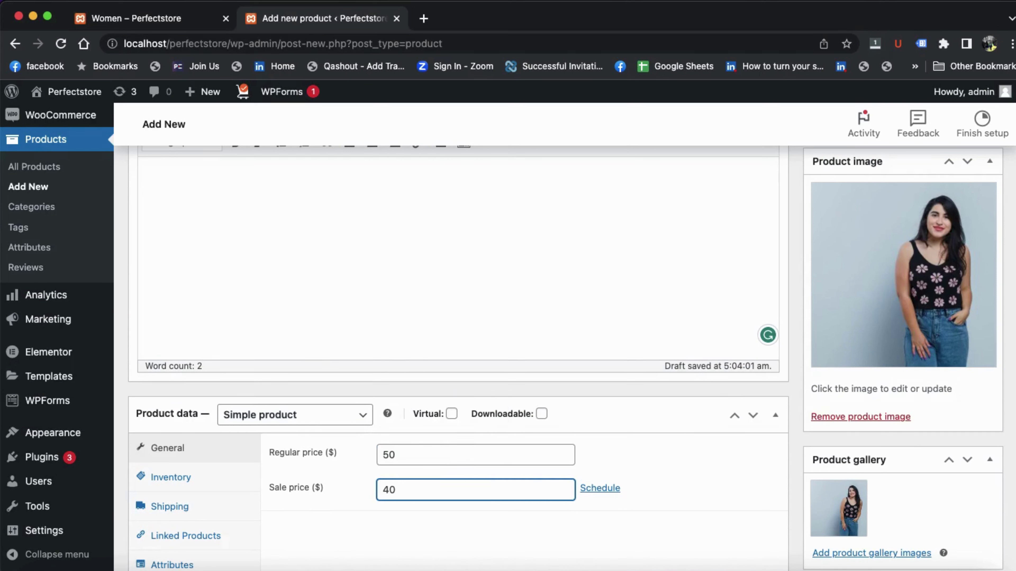
{"action": "left_click", "coordinate": [737, 510]}
Assign the product to the Women category and enter "Girls Black Top" as its product tag.
{"action": "scroll", "coordinate": [738, 510], "scroll_direction": "down", "scroll_amount": 3}
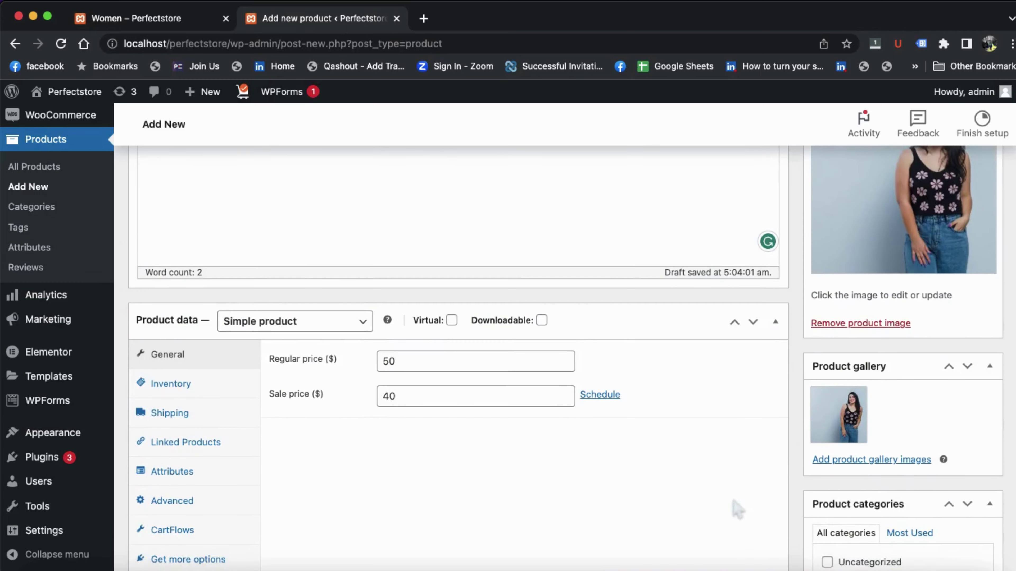
{"action": "scroll", "coordinate": [737, 511], "scroll_direction": "down", "scroll_amount": 2}
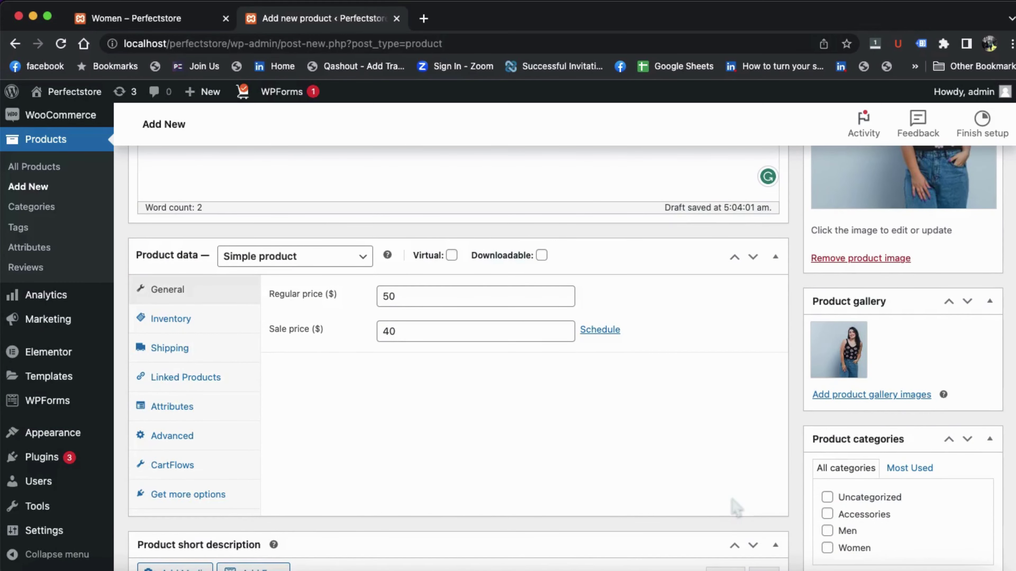
{"action": "scroll", "coordinate": [737, 510], "scroll_direction": "down", "scroll_amount": 3}
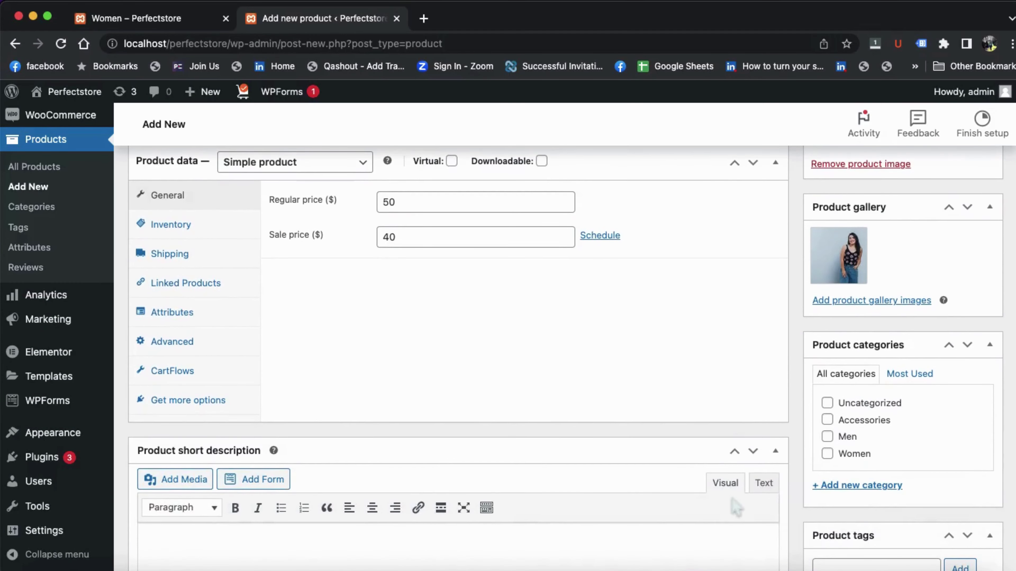
{"action": "scroll", "coordinate": [737, 508], "scroll_direction": "down", "scroll_amount": 4}
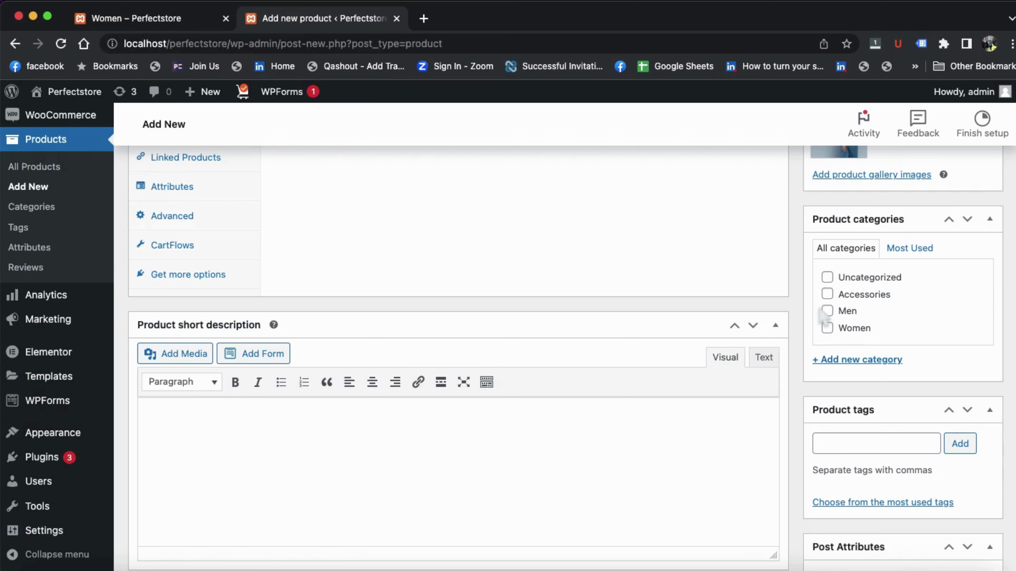
{"action": "left_click", "coordinate": [826, 328]}
{"action": "scroll", "coordinate": [785, 350], "scroll_direction": "down", "scroll_amount": 3}
{"action": "left_click", "coordinate": [844, 351]}
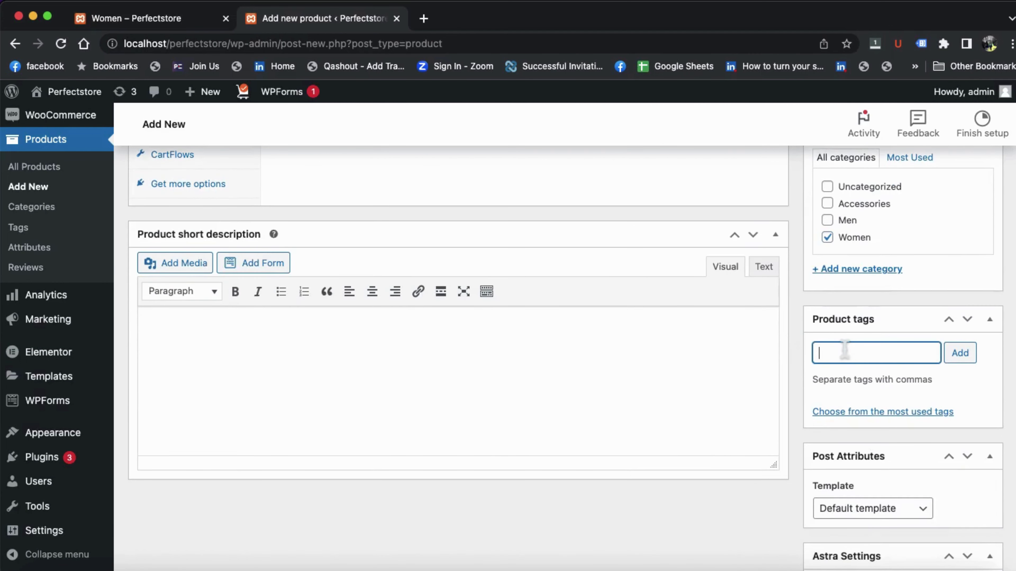
{"action": "type", "text": "Girls "}
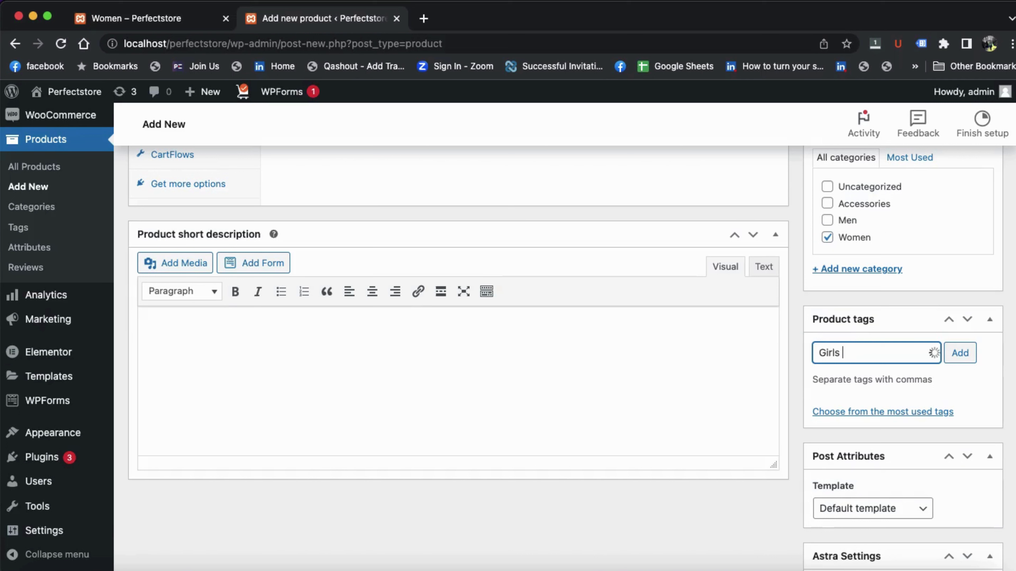
{"action": "type", "text": "Black Top"}
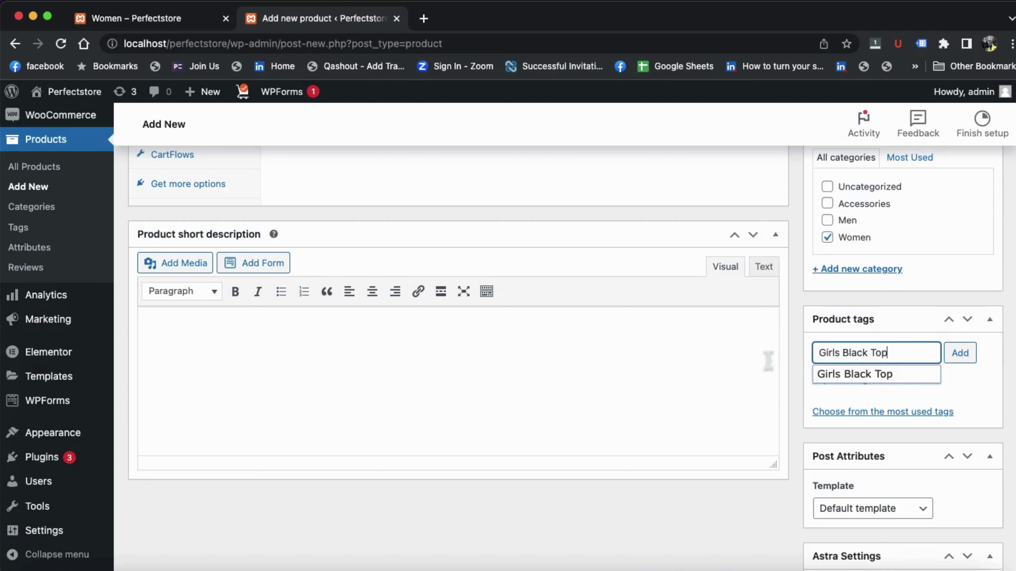
Write "Blacktop" as the product short description.
{"action": "left_click", "coordinate": [583, 355]}
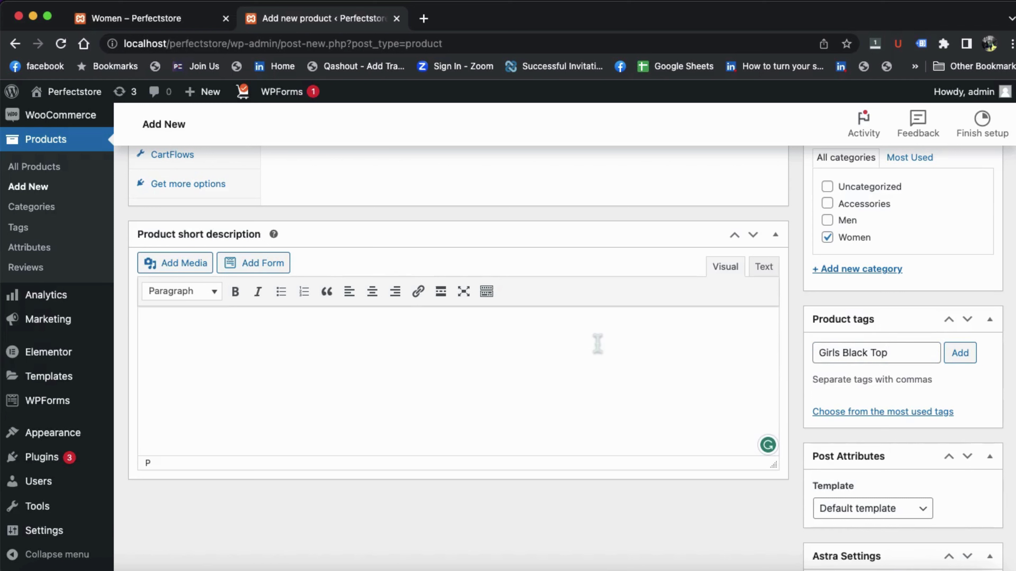
{"action": "type", "text": "Black top"}
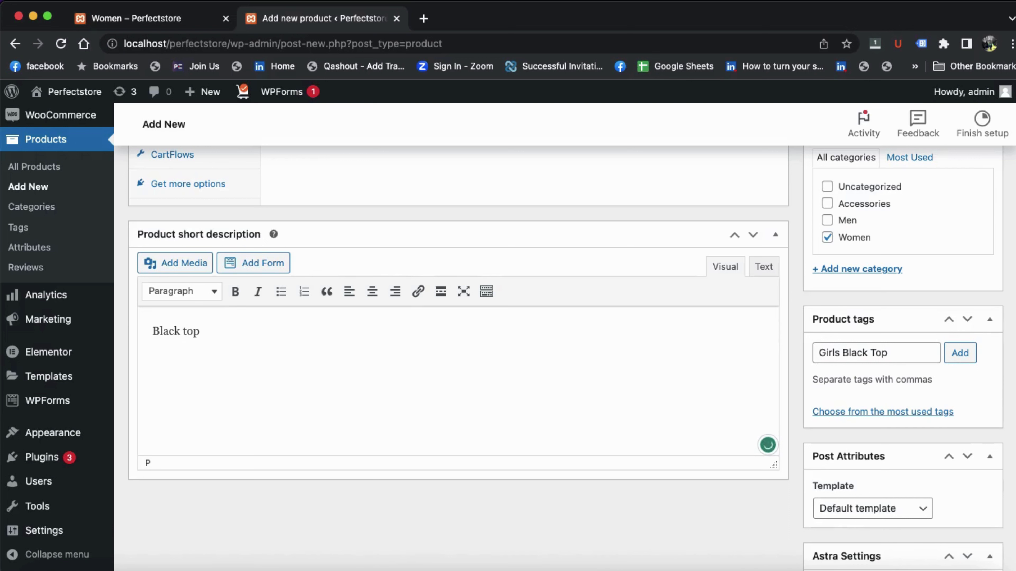
{"action": "key", "text": "BackSpace"}
{"action": "key", "text": "BackSpace"}
{"action": "key", "text": "BackSpace"}
{"action": "type", "text": "top"}
Publish the Girls Black Top product.
{"action": "scroll", "coordinate": [576, 340], "scroll_direction": "down", "scroll_amount": 6}
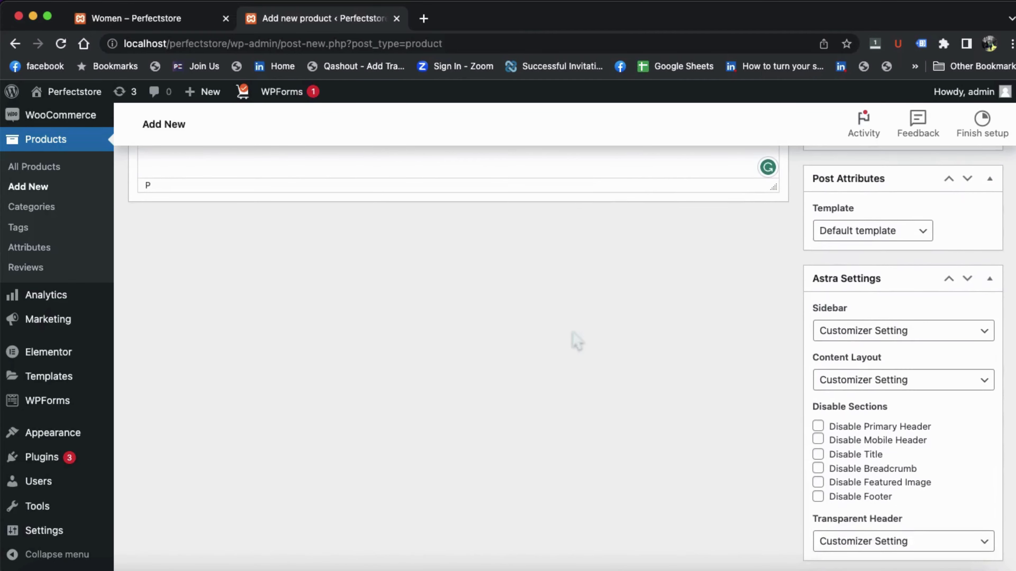
{"action": "scroll", "coordinate": [575, 341], "scroll_direction": "up", "scroll_amount": 15}
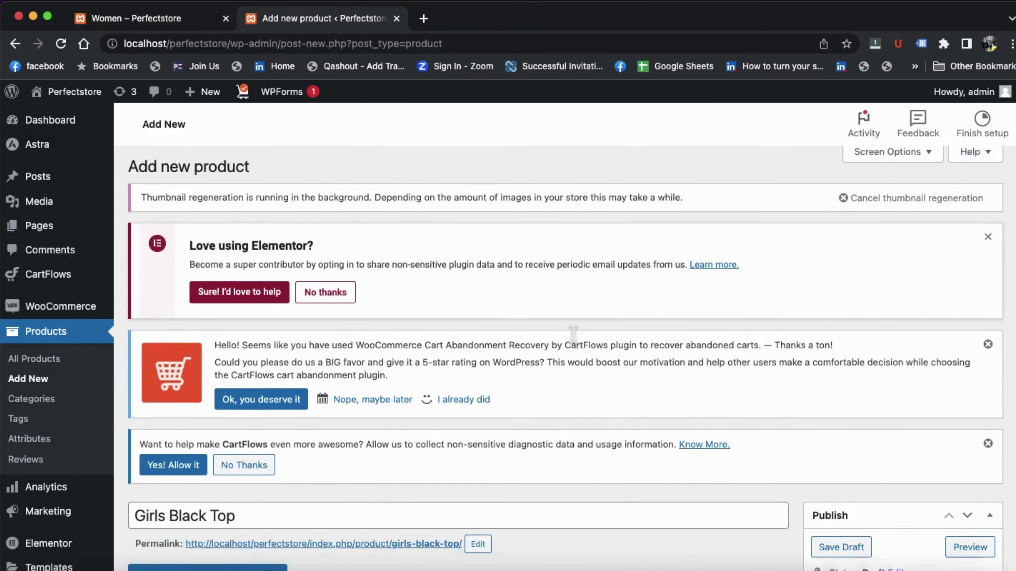
{"action": "scroll", "coordinate": [575, 340], "scroll_direction": "down", "scroll_amount": 5}
{"action": "left_click", "coordinate": [963, 404]}
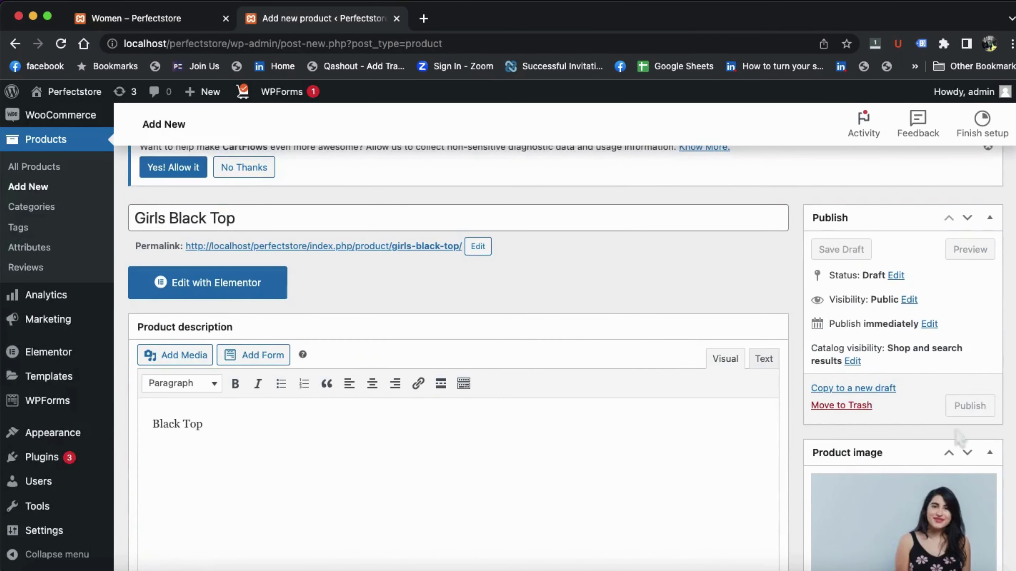
{"action": "left_click", "coordinate": [968, 407]}
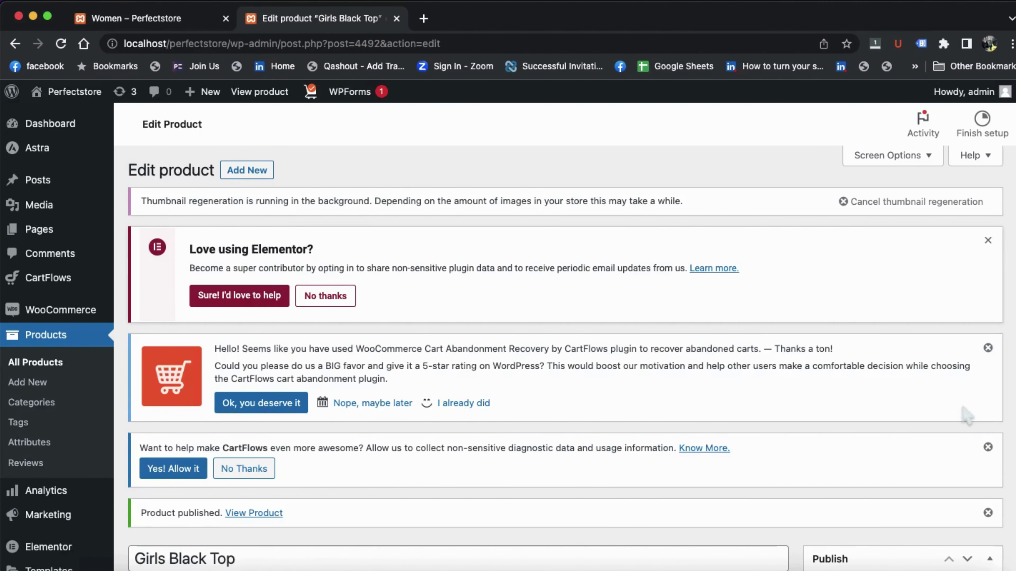
Review the published product's description, images, prices and category, and open the list of all products.
{"action": "scroll", "coordinate": [759, 338], "scroll_direction": "down", "scroll_amount": 15}
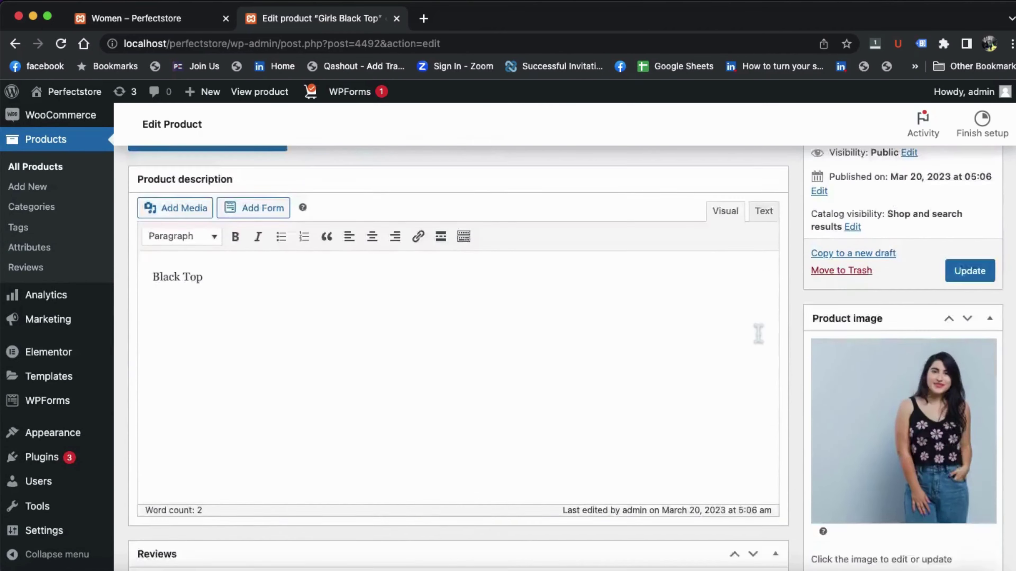
{"action": "scroll", "coordinate": [719, 328], "scroll_direction": "down", "scroll_amount": 6}
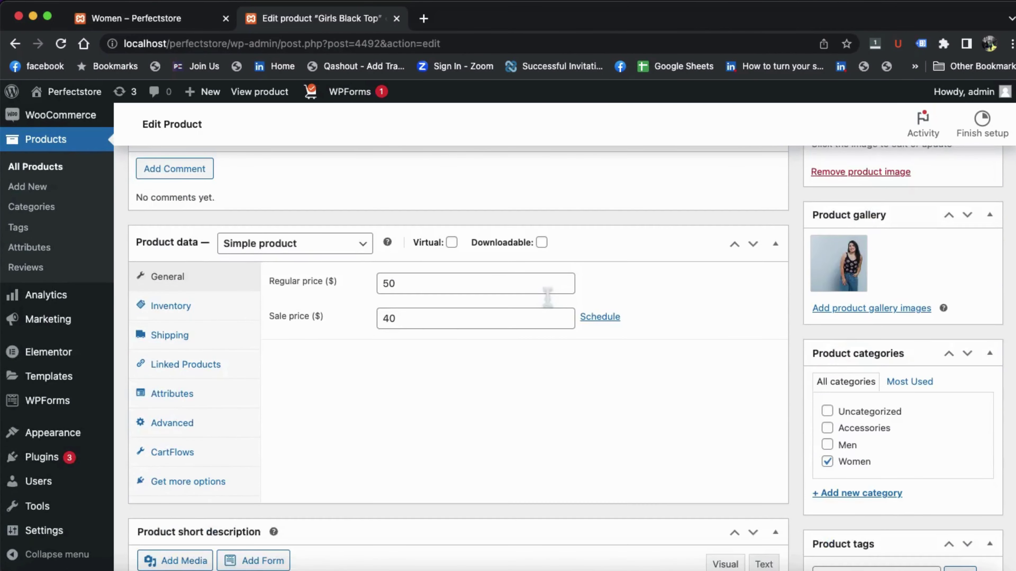
{"action": "scroll", "coordinate": [546, 292], "scroll_direction": "up", "scroll_amount": 20}
{"action": "left_click", "coordinate": [30, 362]}
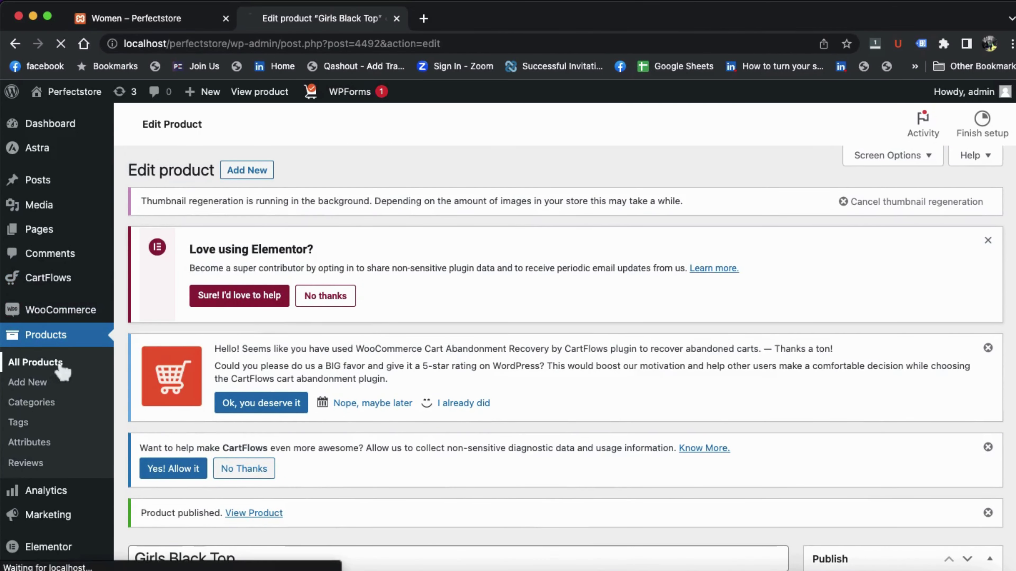
Reload the storefront's Women category page and look for the Girls Black Top product in its listing.
{"action": "left_click", "coordinate": [192, 19]}
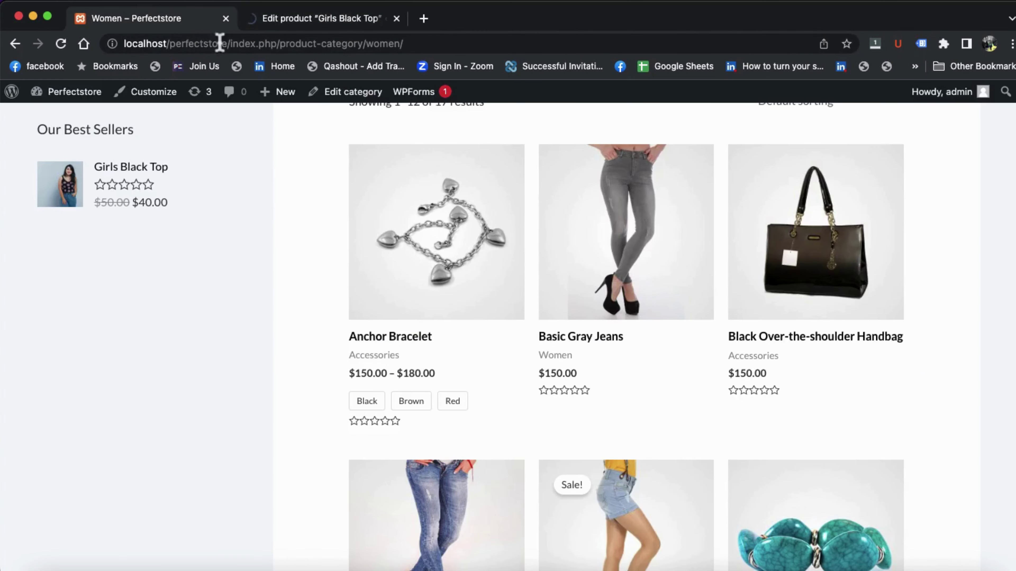
{"action": "left_click", "coordinate": [61, 43]}
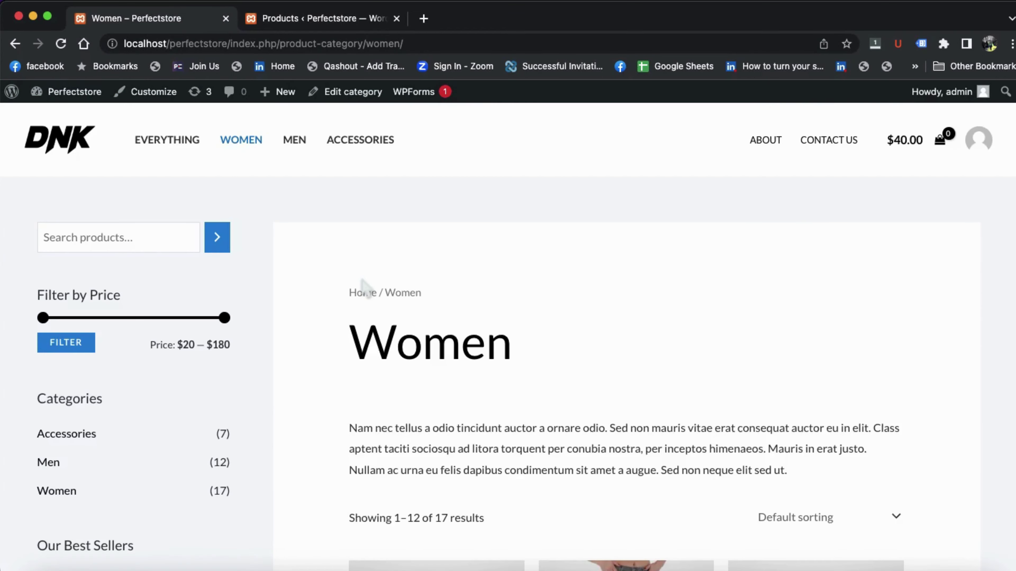
{"action": "scroll", "coordinate": [351, 272], "scroll_direction": "down", "scroll_amount": 5}
{"action": "scroll", "coordinate": [365, 288], "scroll_direction": "down", "scroll_amount": 20}
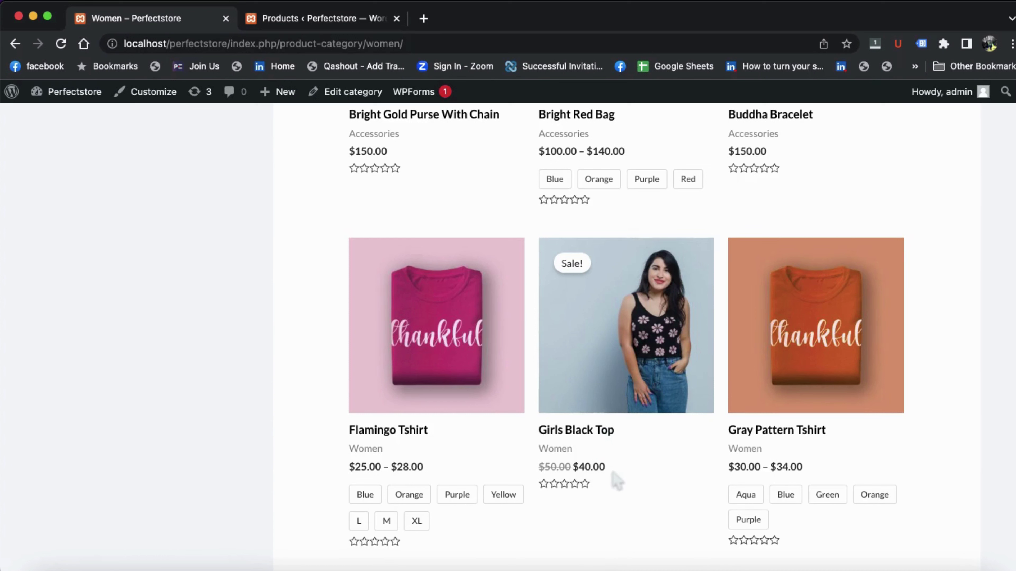
Open the Girls Black Top product page in the storefront and examine its prices, short description, category, tag and gallery images.
{"action": "left_click", "coordinate": [613, 442]}
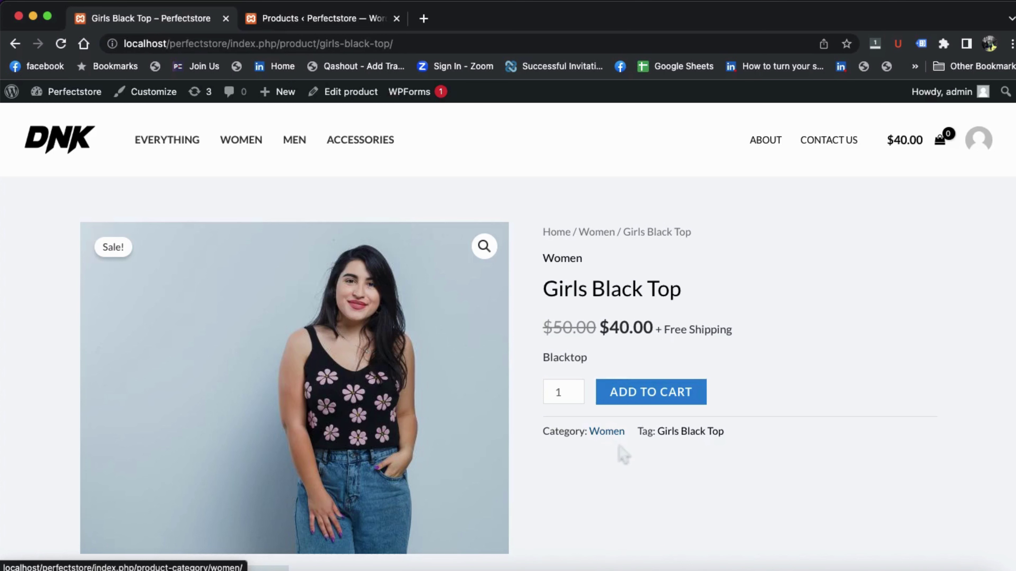
{"action": "scroll", "coordinate": [623, 456], "scroll_direction": "down", "scroll_amount": 1}
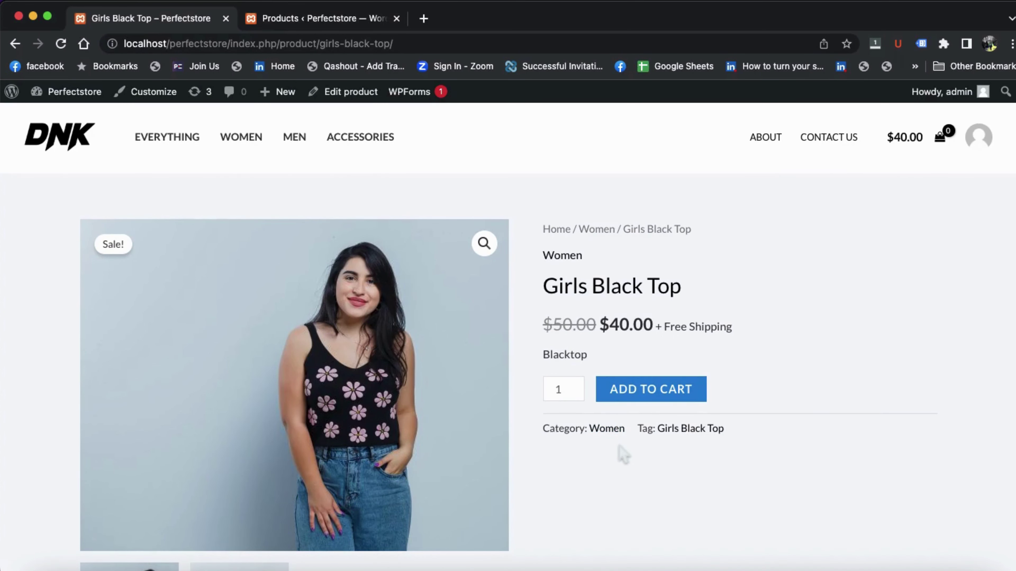
{"action": "scroll", "coordinate": [612, 456], "scroll_direction": "down", "scroll_amount": 2}
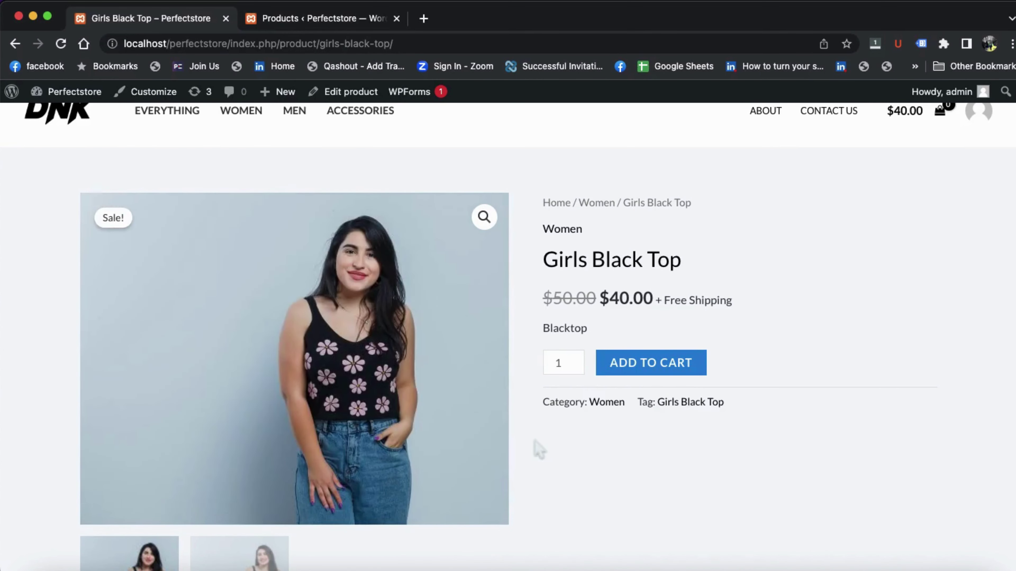
{"action": "scroll", "coordinate": [539, 449], "scroll_direction": "down", "scroll_amount": 3}
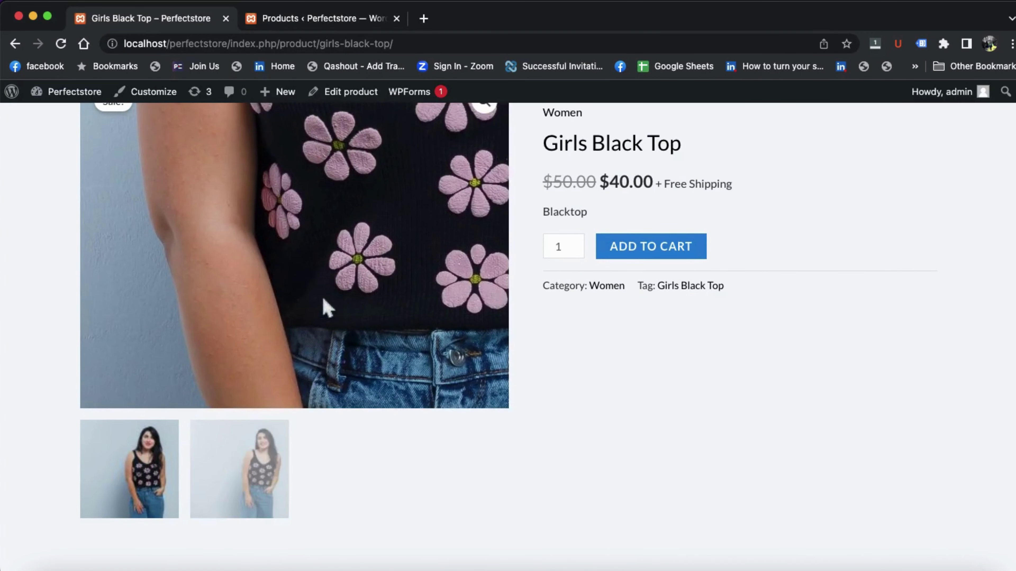
Examine the Girls Black Top's description text and the currency of its regular and sale prices on the storefront page.
{"action": "scroll", "coordinate": [626, 465], "scroll_direction": "down", "scroll_amount": 7}
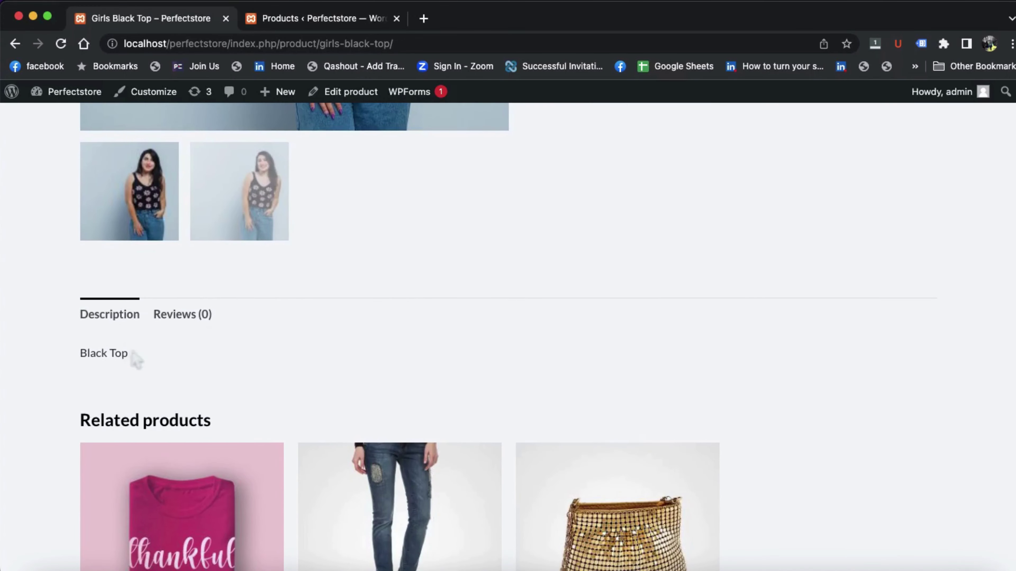
{"action": "left_click_drag", "start_coordinate": [129, 354], "coordinate": [89, 354]}
{"action": "left_click", "coordinate": [159, 361]}
{"action": "scroll", "coordinate": [348, 326], "scroll_direction": "up", "scroll_amount": 10}
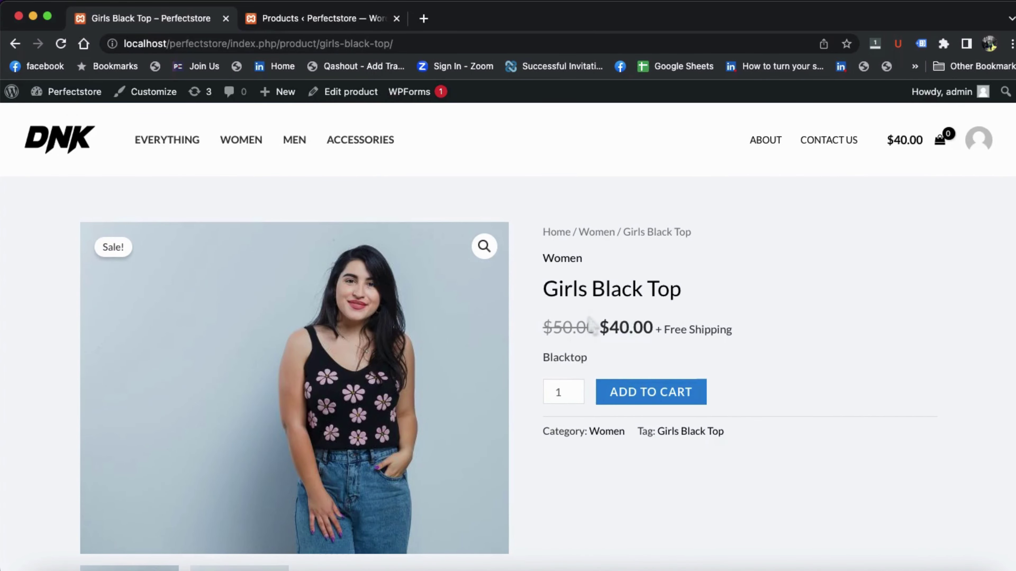
{"action": "left_click_drag", "start_coordinate": [543, 327], "coordinate": [656, 341]}
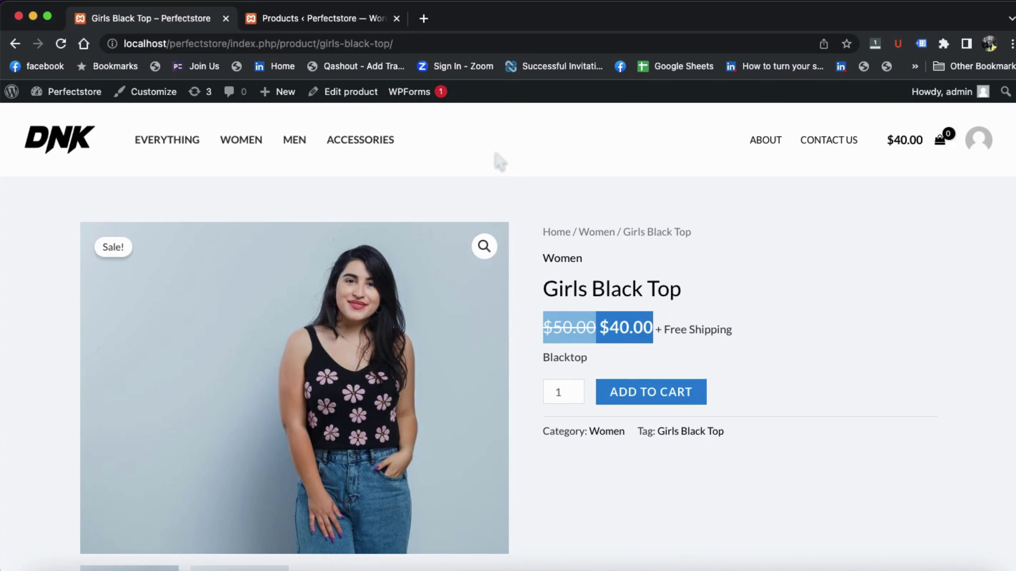
Set the store currency to Indian rupee (₹) in the WooCommerce general settings and save the changes.
{"action": "left_click", "coordinate": [338, 24]}
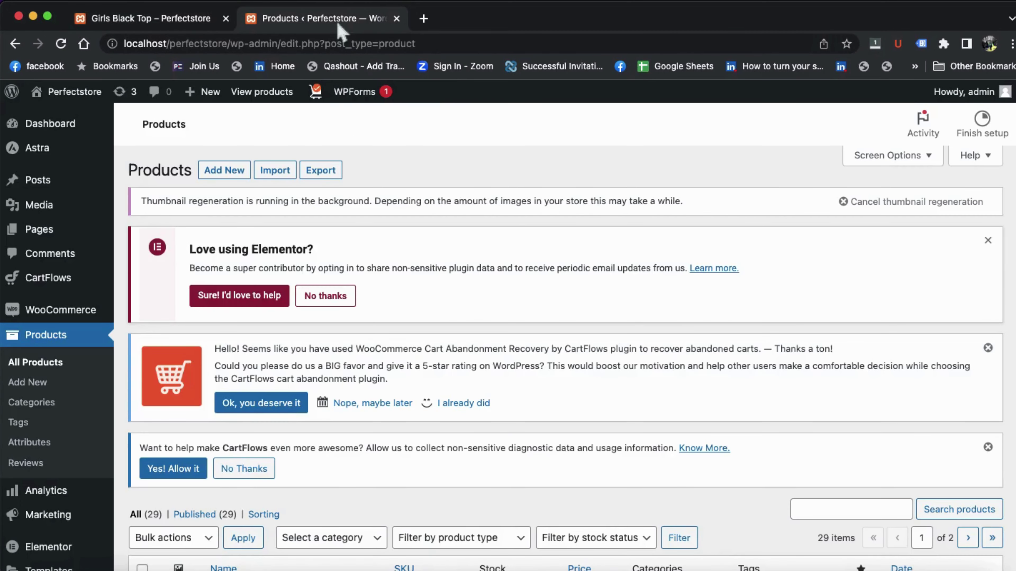
{"action": "mouse_move", "coordinate": [97, 311]}
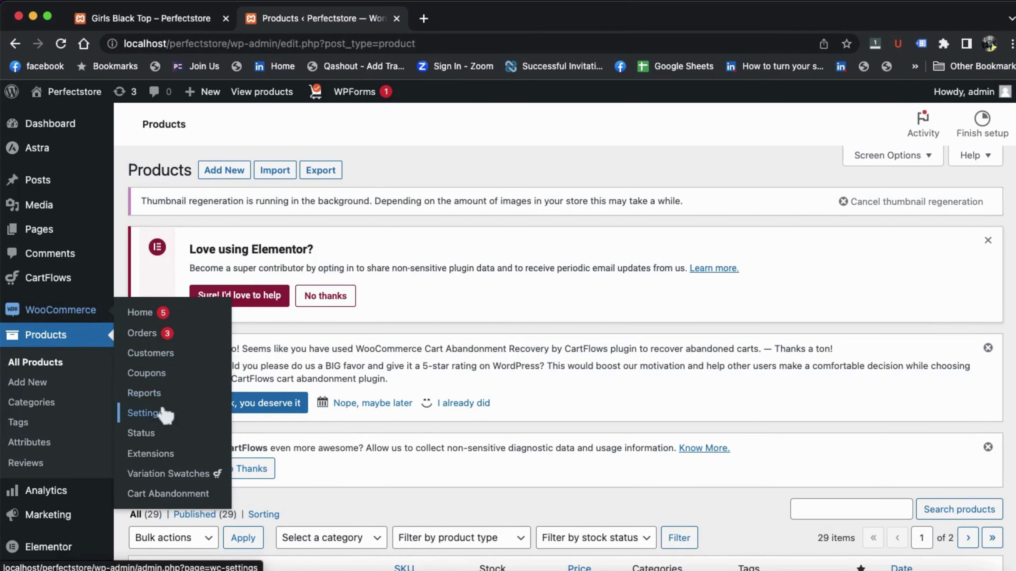
{"action": "left_click", "coordinate": [144, 413]}
{"action": "scroll", "coordinate": [483, 359], "scroll_direction": "down", "scroll_amount": 10}
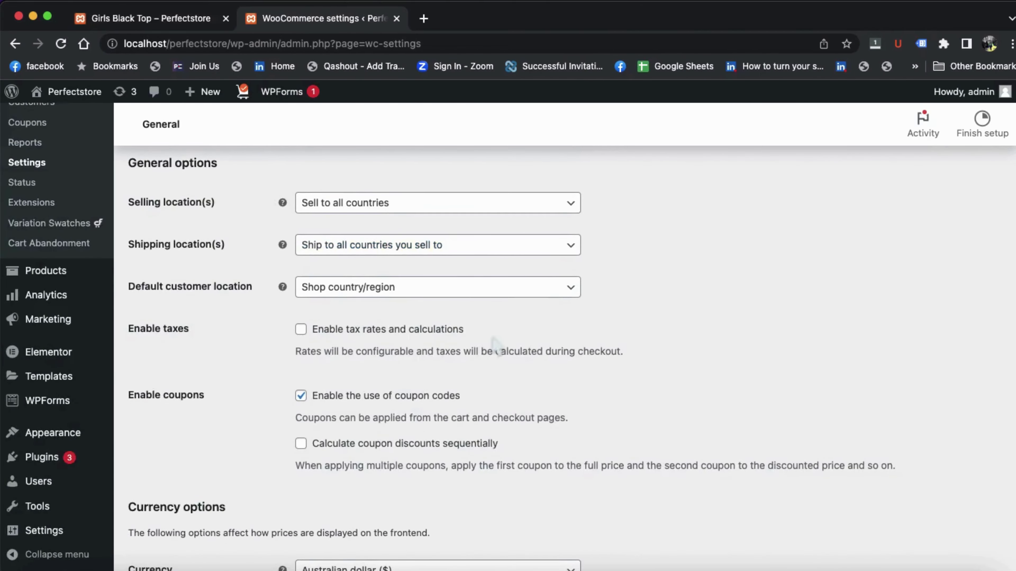
{"action": "scroll", "coordinate": [483, 359], "scroll_direction": "down", "scroll_amount": 3}
{"action": "left_click", "coordinate": [503, 340]}
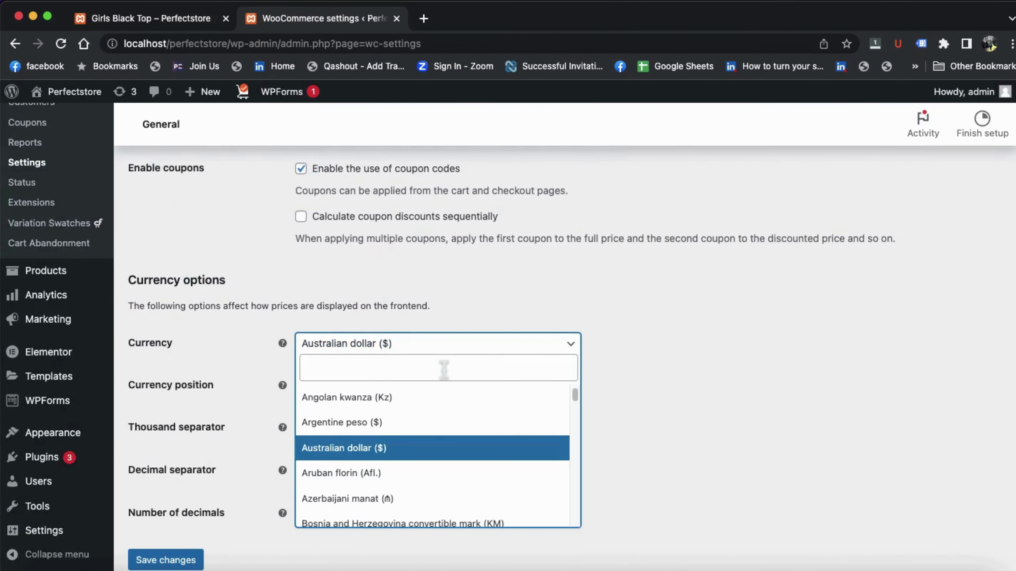
{"action": "type", "text": "indi"}
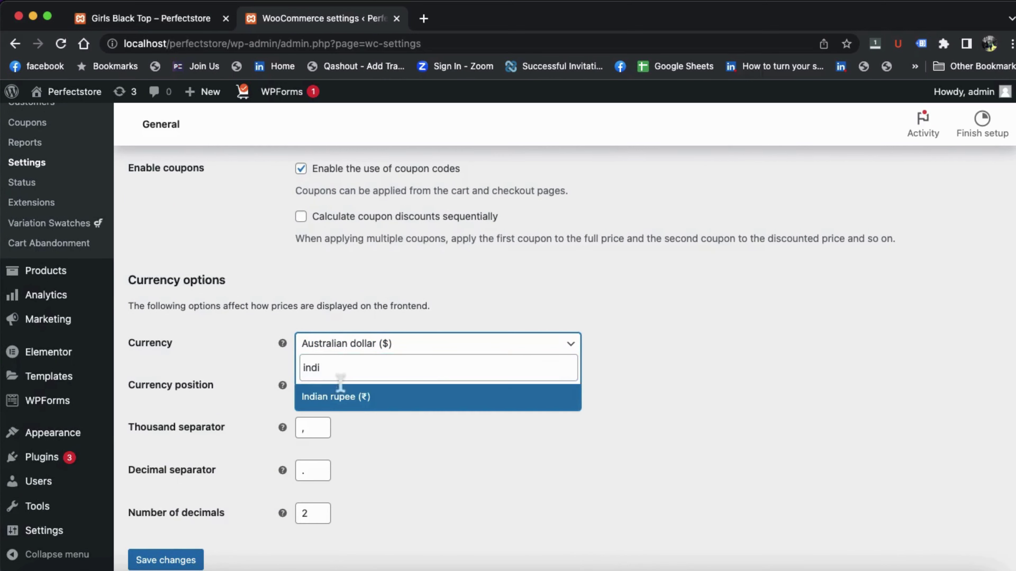
{"action": "left_click", "coordinate": [341, 398]}
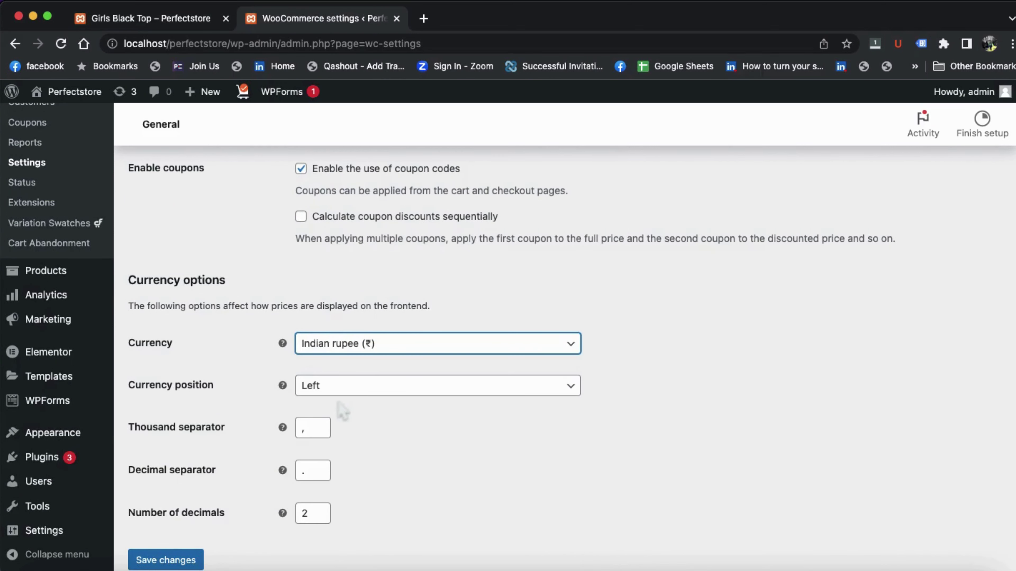
{"action": "left_click", "coordinate": [194, 561]}
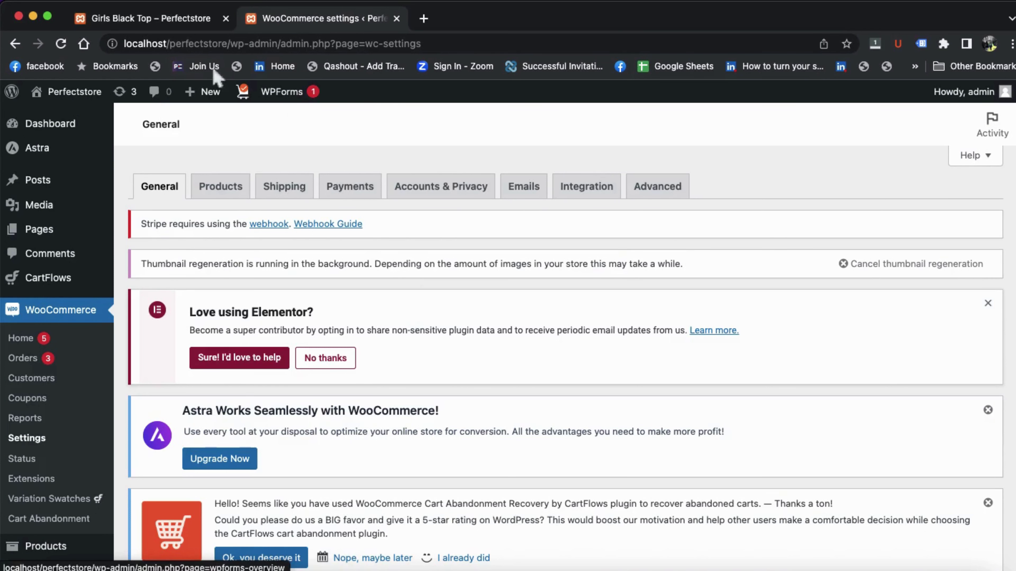
Reload the Girls Black Top storefront page and check the currency of its prices.
{"action": "left_click", "coordinate": [185, 20]}
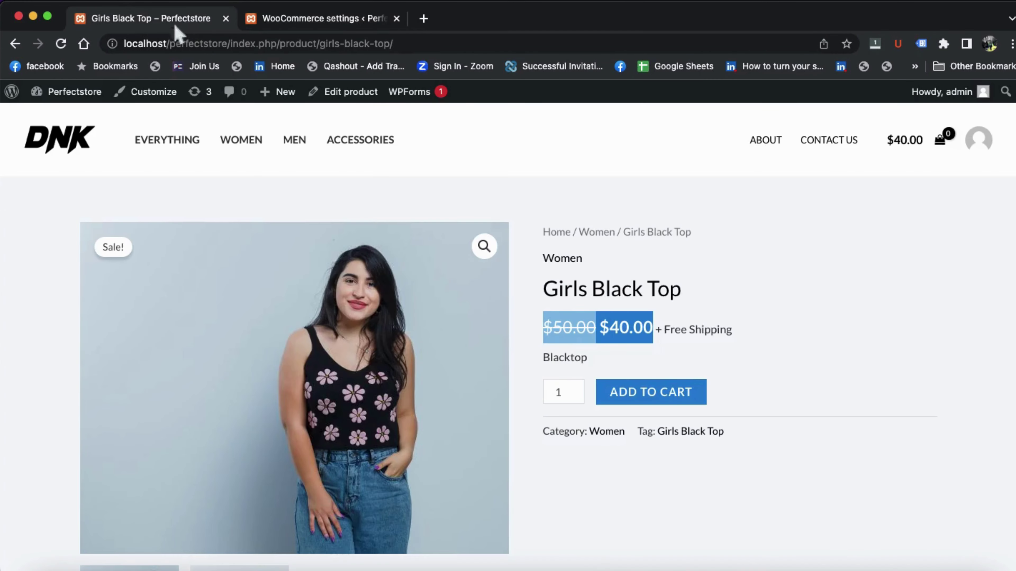
{"action": "left_click", "coordinate": [61, 47]}
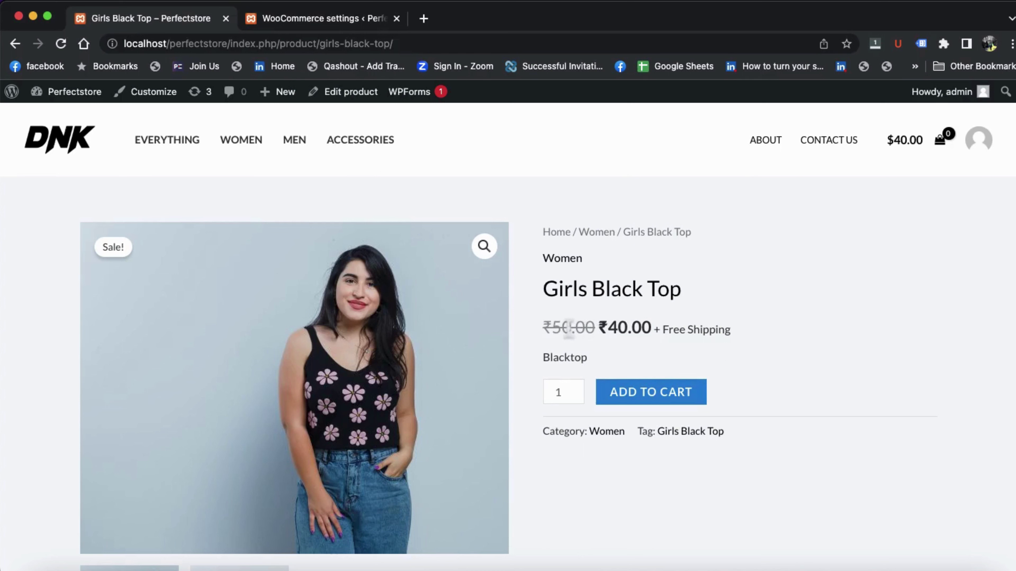
{"action": "left_click_drag", "start_coordinate": [552, 328], "coordinate": [650, 336]}
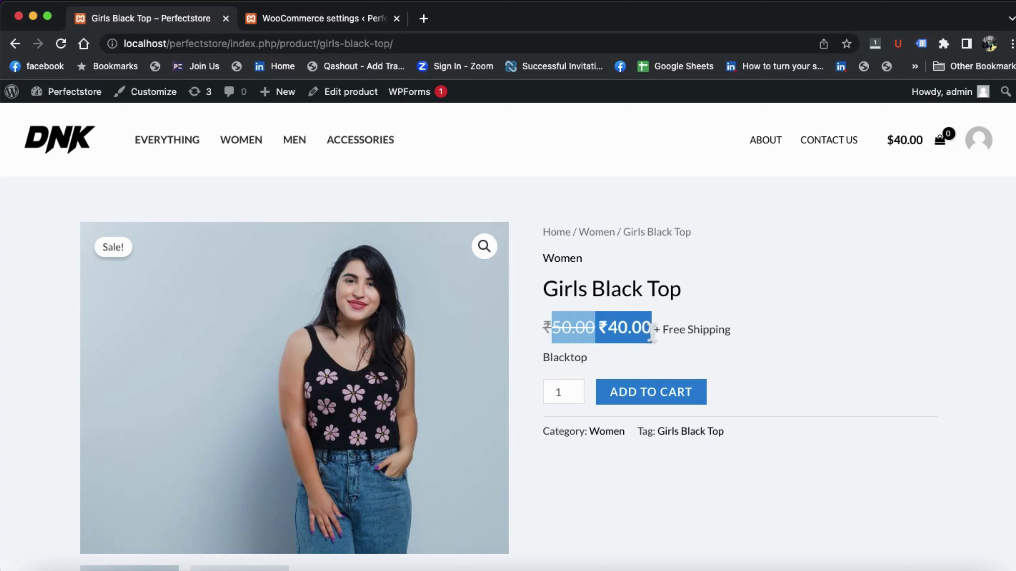
{"action": "left_click", "coordinate": [740, 318]}
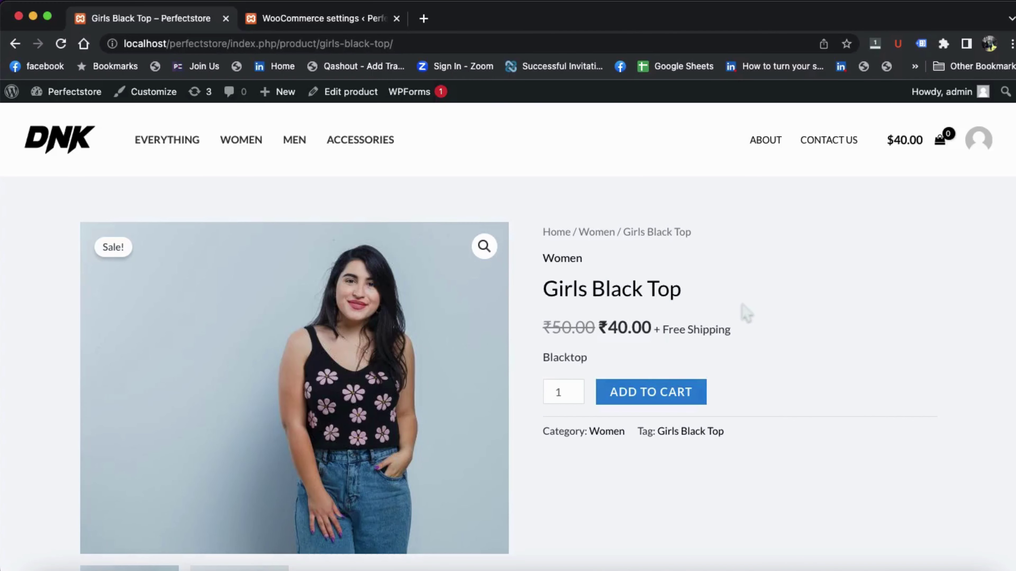
Add one Girls Black Top to the cart, then view the cart and its totals.
{"action": "left_click", "coordinate": [685, 392]}
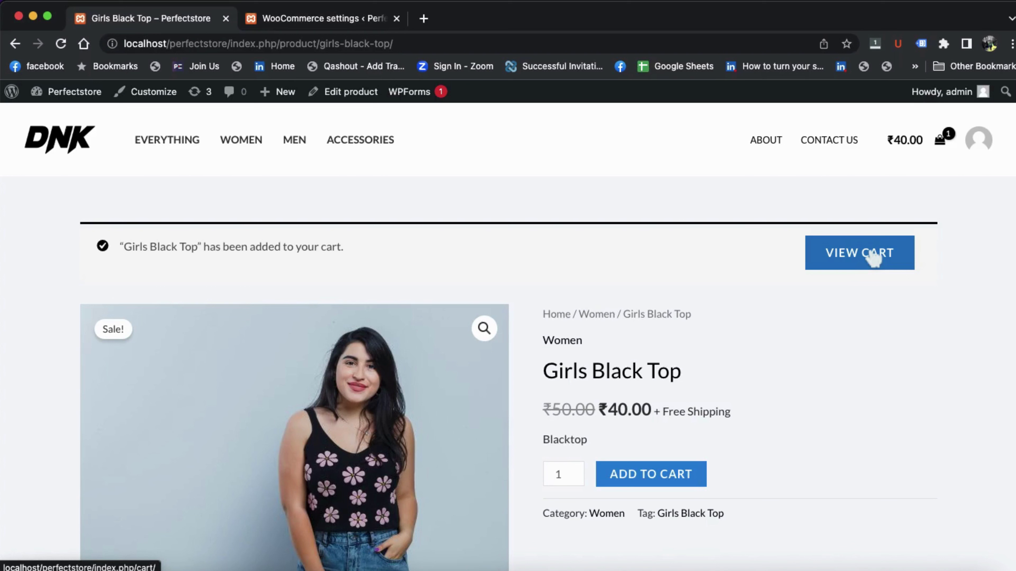
{"action": "left_click", "coordinate": [873, 258]}
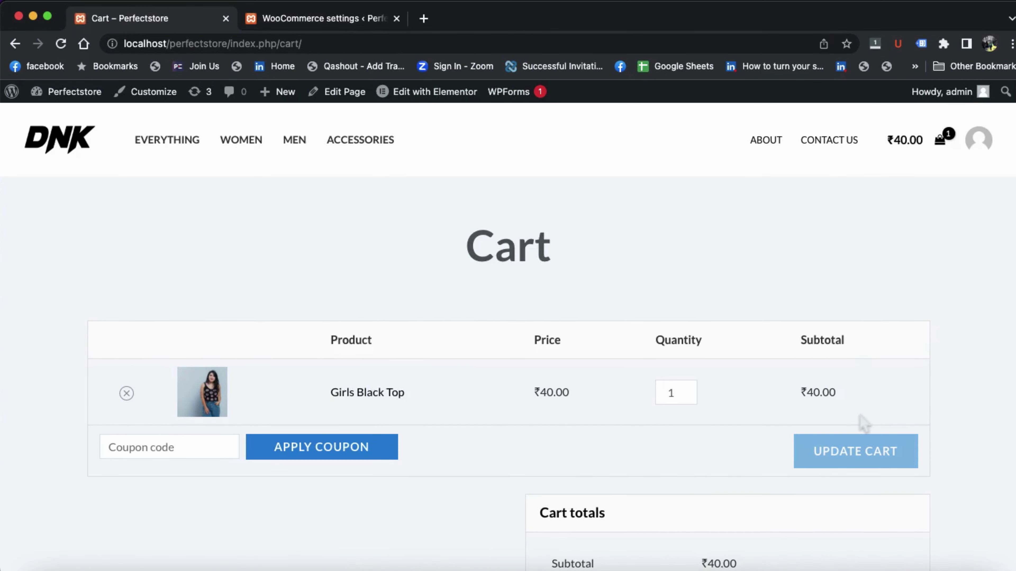
{"action": "scroll", "coordinate": [864, 423], "scroll_direction": "down", "scroll_amount": 2}
{"action": "scroll", "coordinate": [864, 423], "scroll_direction": "down", "scroll_amount": 1}
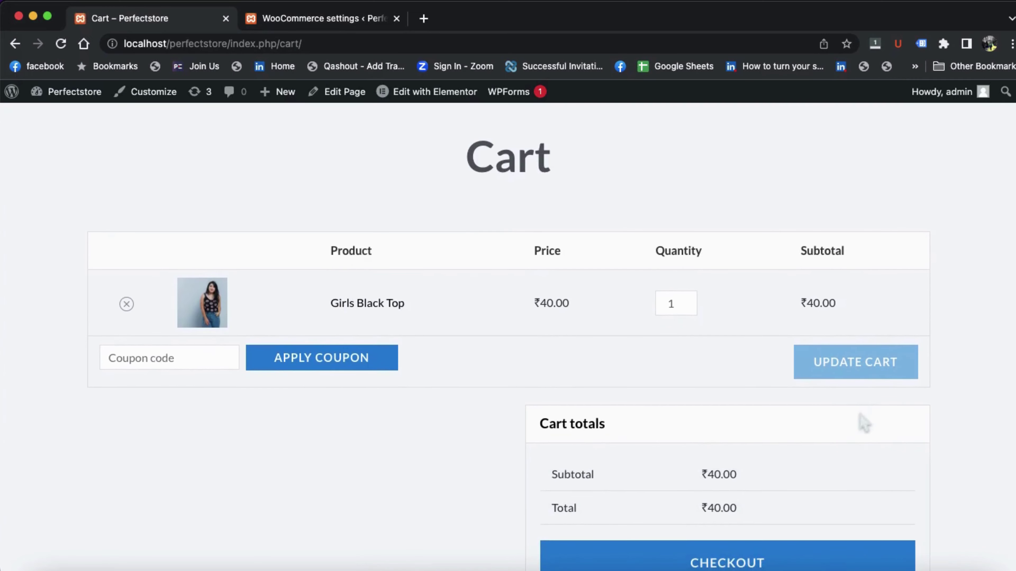
{"action": "scroll", "coordinate": [864, 423], "scroll_direction": "down", "scroll_amount": 1}
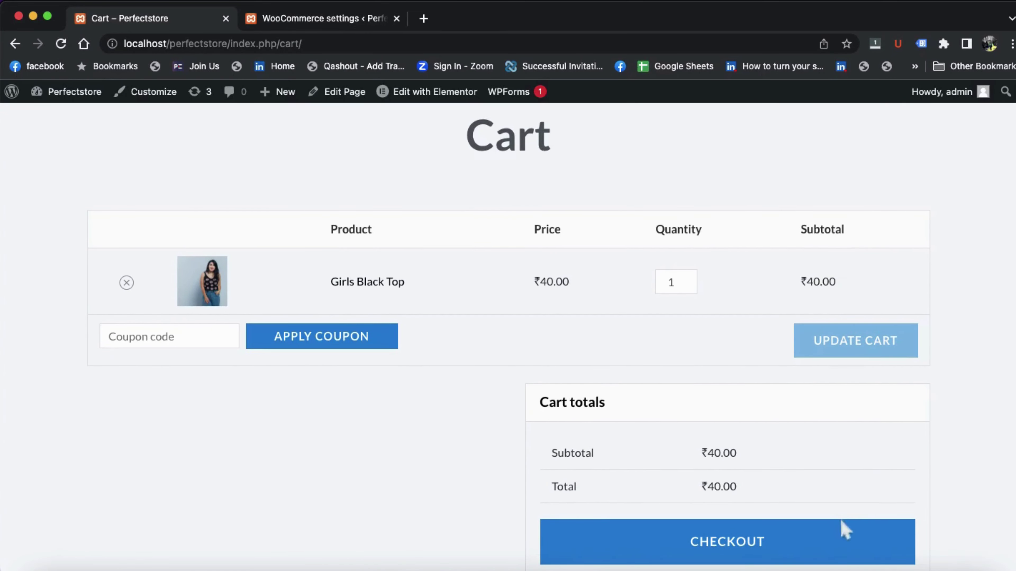
Proceed to checkout and examine the billing details, order summary and payment method notice.
{"action": "left_click", "coordinate": [852, 541]}
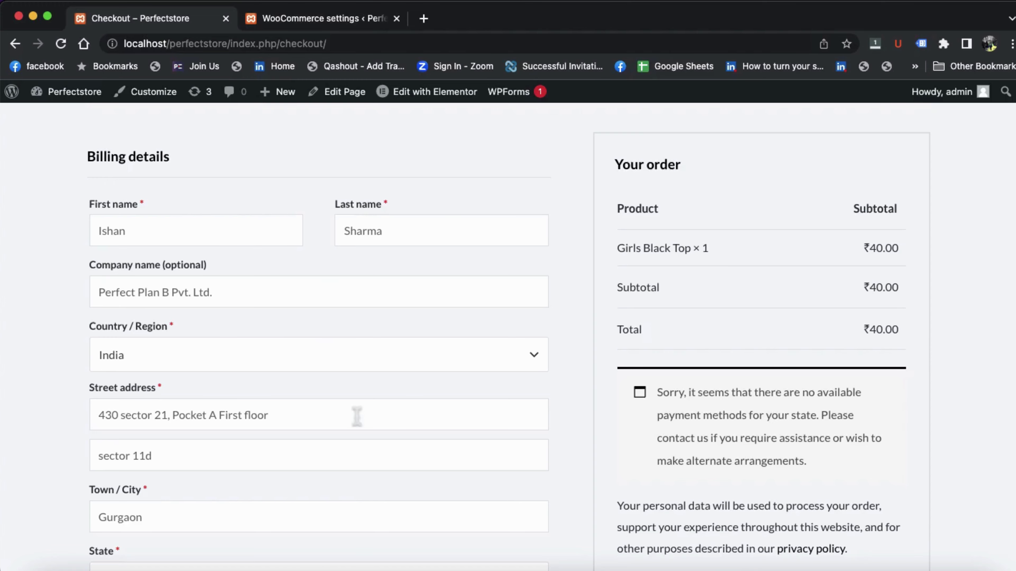
{"action": "scroll", "coordinate": [357, 412], "scroll_direction": "down", "scroll_amount": 7}
{"action": "scroll", "coordinate": [359, 397], "scroll_direction": "down", "scroll_amount": 2}
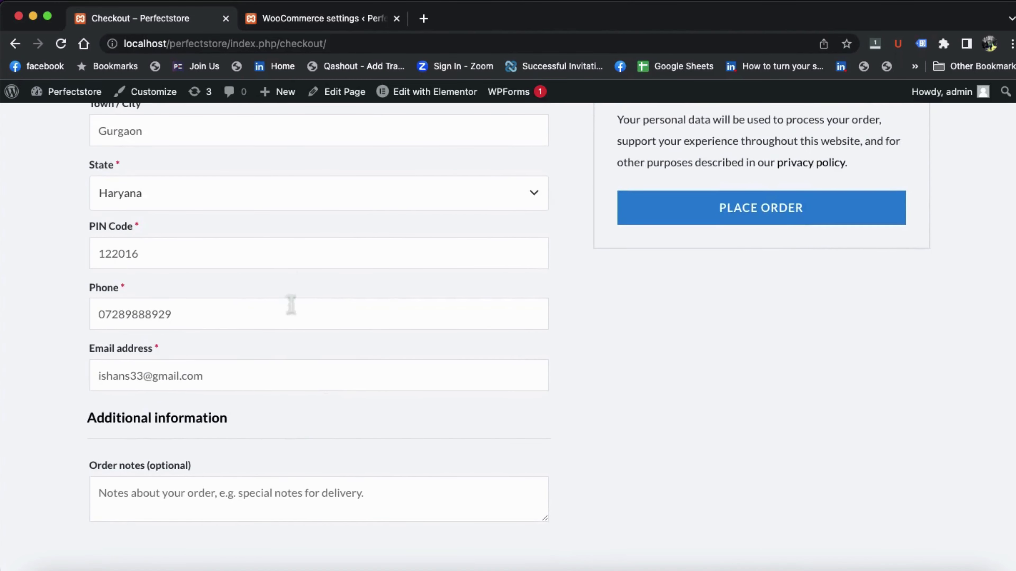
{"action": "scroll", "coordinate": [400, 316], "scroll_direction": "up", "scroll_amount": 9}
{"action": "scroll", "coordinate": [628, 354], "scroll_direction": "down", "scroll_amount": 7}
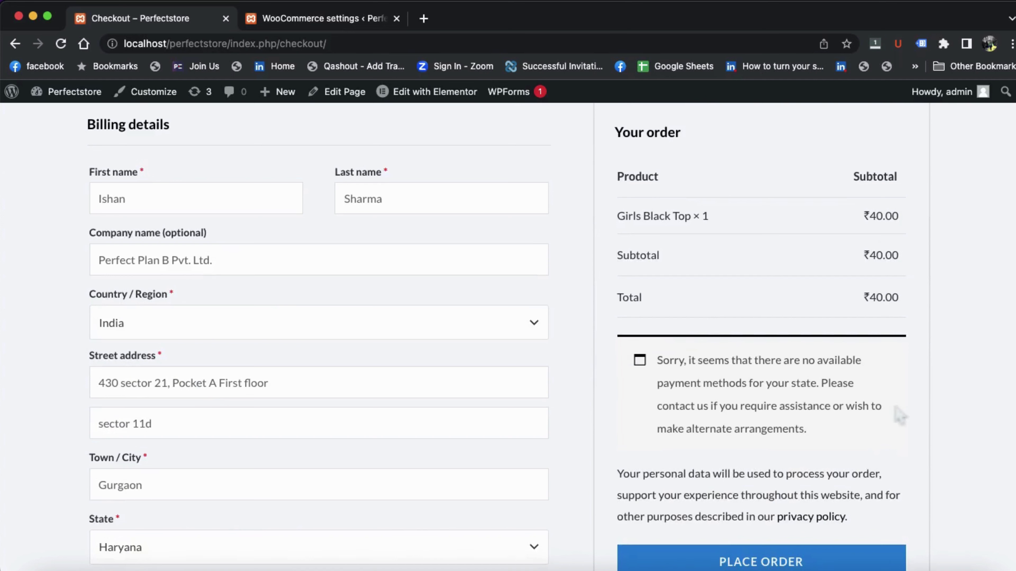
{"action": "left_click_drag", "start_coordinate": [658, 360], "coordinate": [827, 442]}
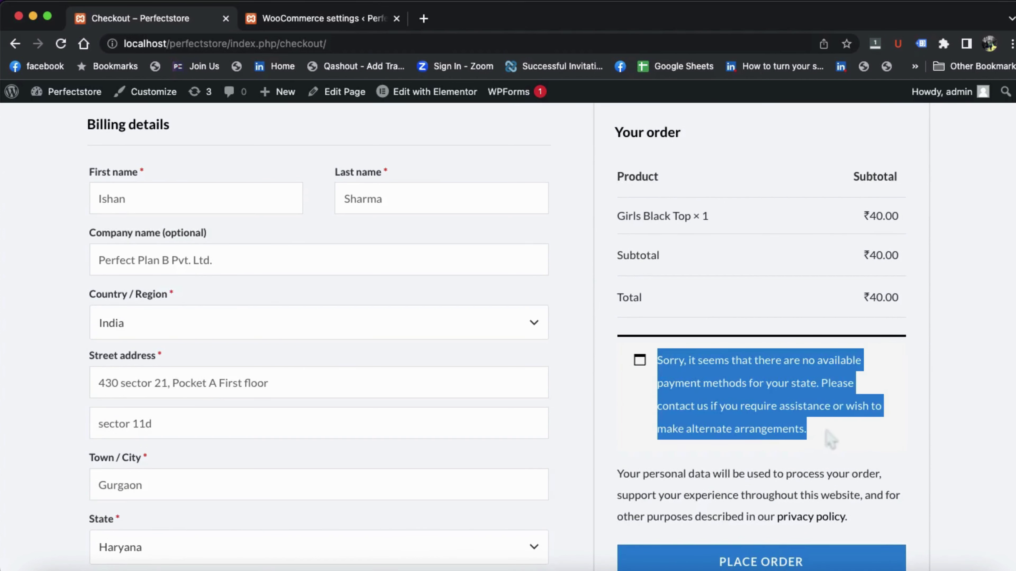
{"action": "left_click", "coordinate": [826, 431]}
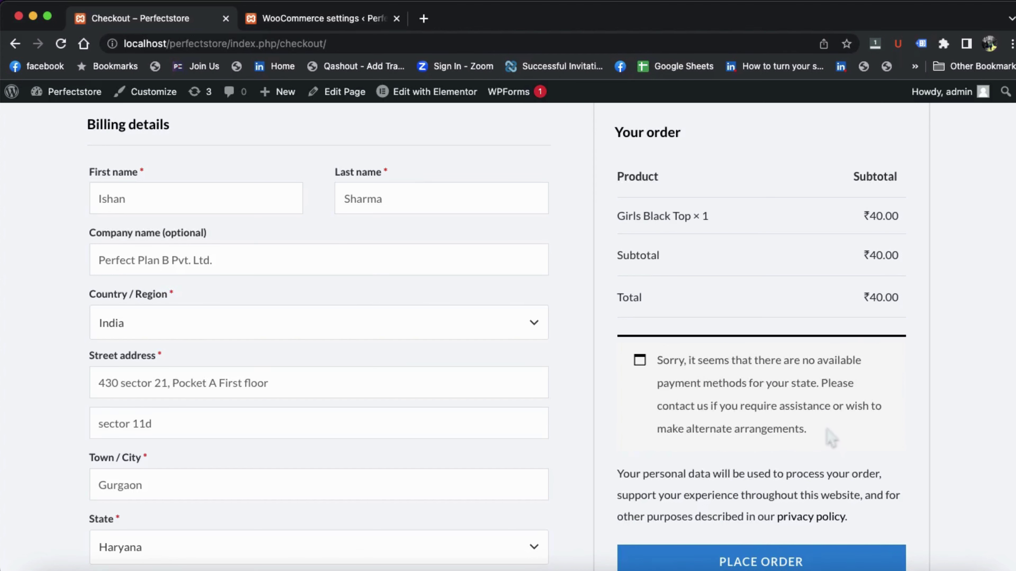
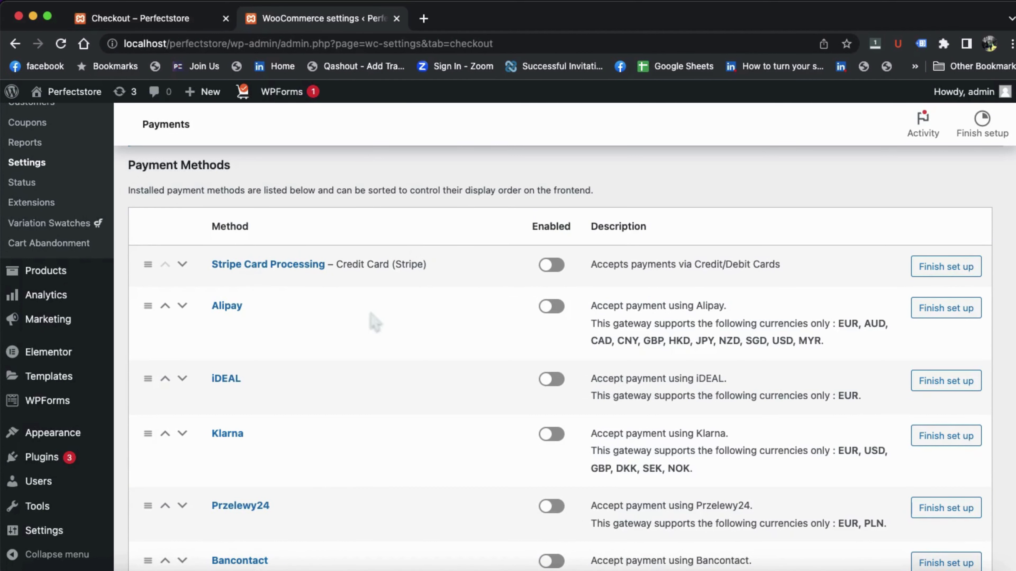
Examine the list of installed payment methods in the WooCommerce payment settings, from Stripe Card Processing to Cash on delivery.
{"action": "scroll", "coordinate": [370, 320], "scroll_direction": "down", "scroll_amount": 3}
{"action": "scroll", "coordinate": [372, 320], "scroll_direction": "down", "scroll_amount": 2}
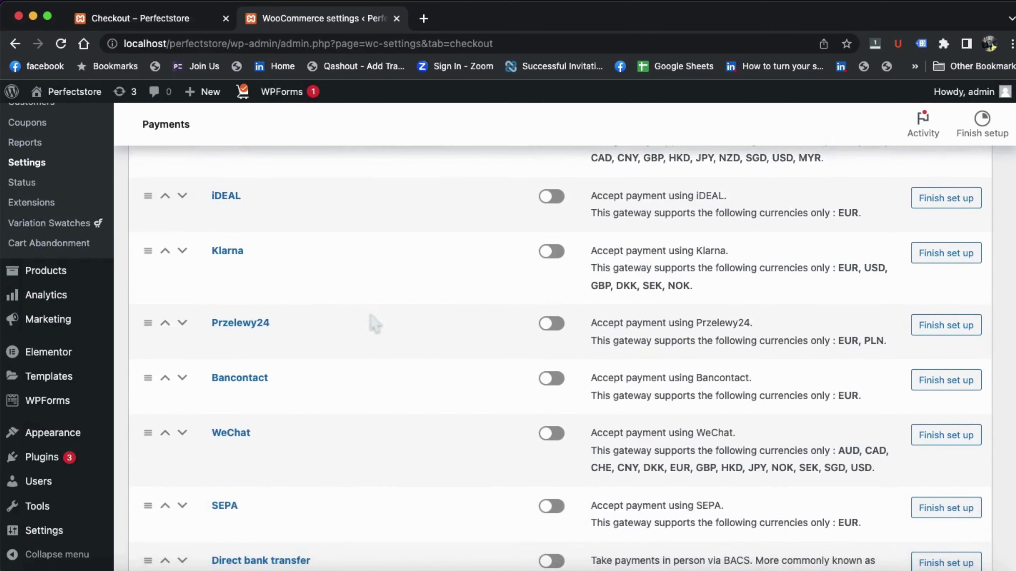
{"action": "scroll", "coordinate": [372, 320], "scroll_direction": "up", "scroll_amount": 1}
{"action": "scroll", "coordinate": [372, 320], "scroll_direction": "down", "scroll_amount": 4}
{"action": "scroll", "coordinate": [372, 324], "scroll_direction": "down", "scroll_amount": 3}
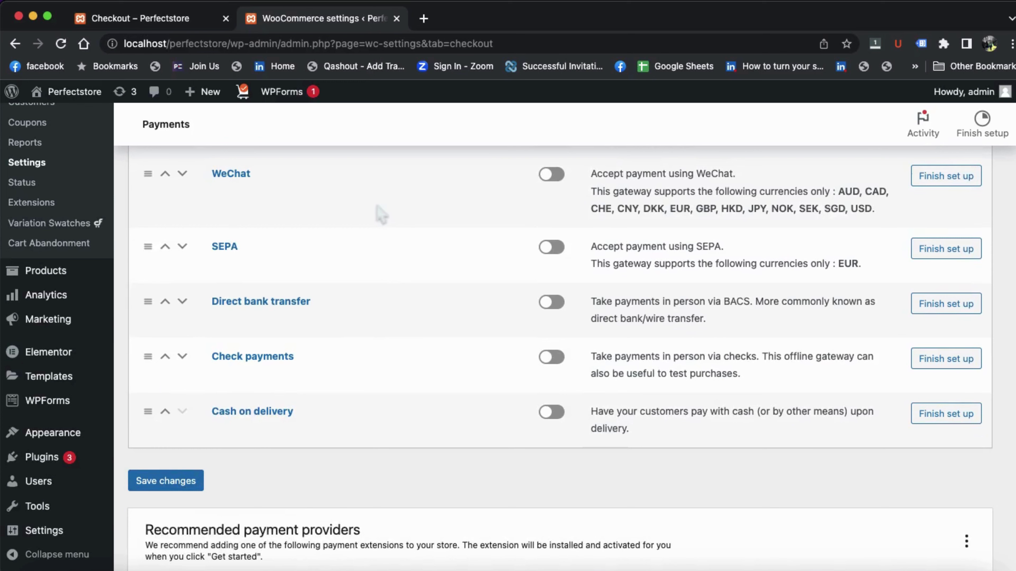
{"action": "scroll", "coordinate": [374, 206], "scroll_direction": "up", "scroll_amount": 4}
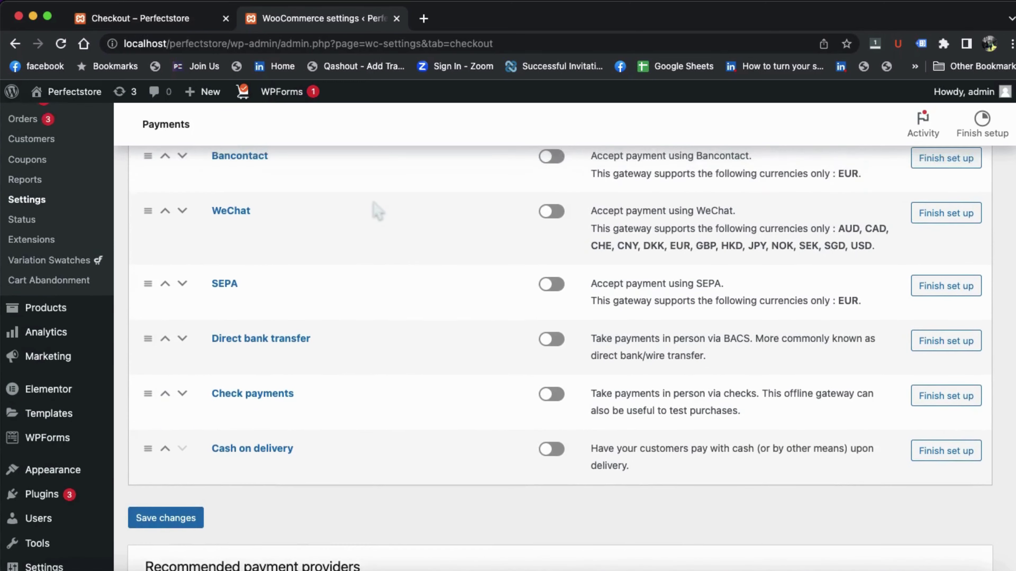
{"action": "scroll", "coordinate": [110, 344], "scroll_direction": "down", "scroll_amount": 5}
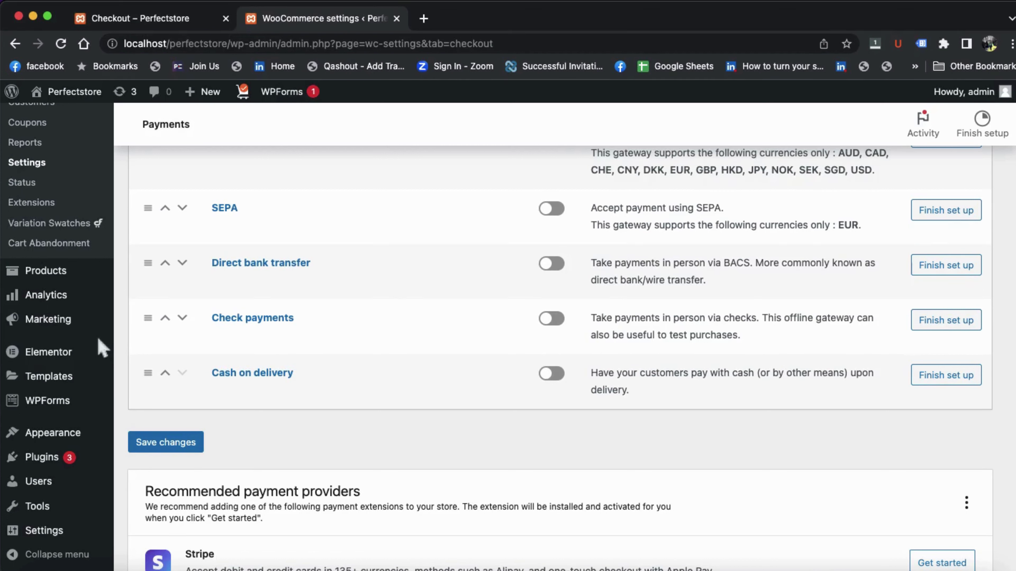
Search the new plugins for "razorpay" and install Razorpay for WooCommerce.
{"action": "mouse_move", "coordinate": [46, 458]}
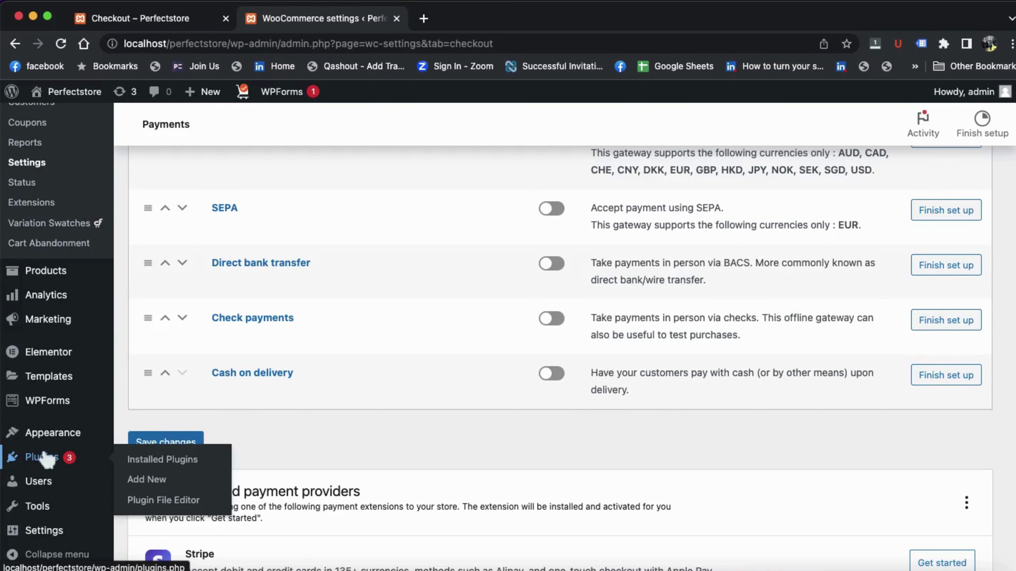
{"action": "left_click", "coordinate": [163, 461]}
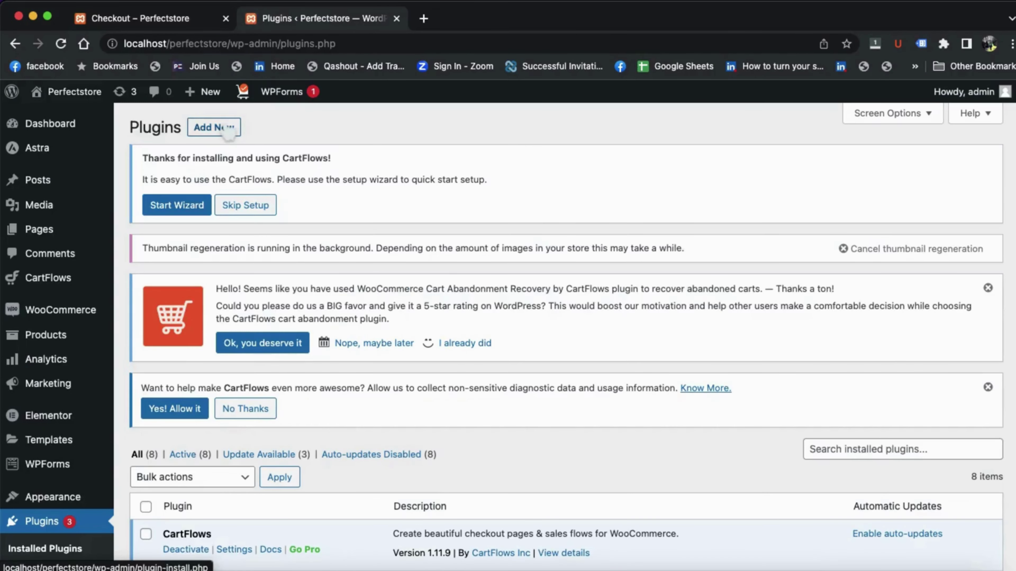
{"action": "left_click", "coordinate": [227, 131]}
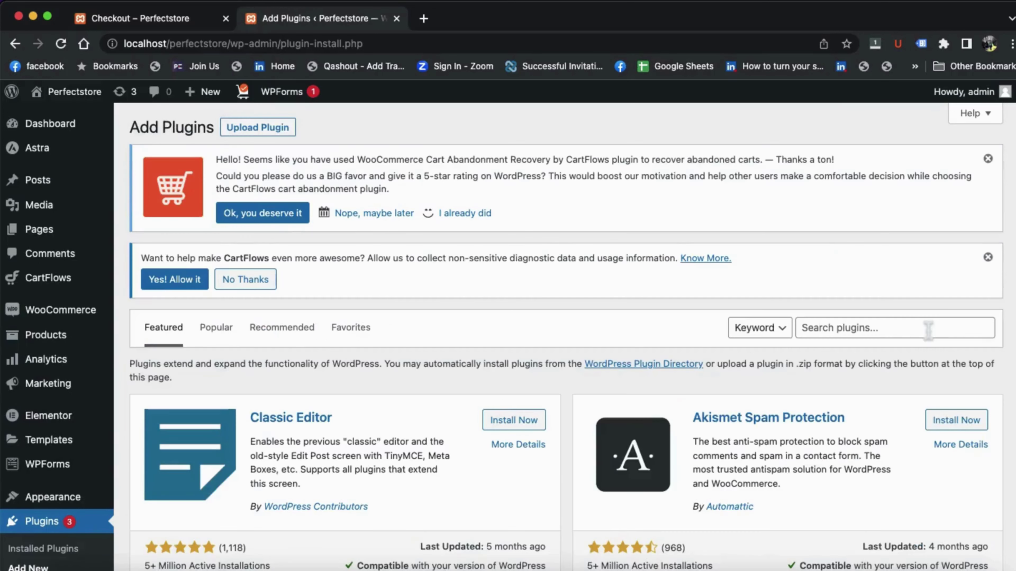
{"action": "left_click", "coordinate": [928, 330]}
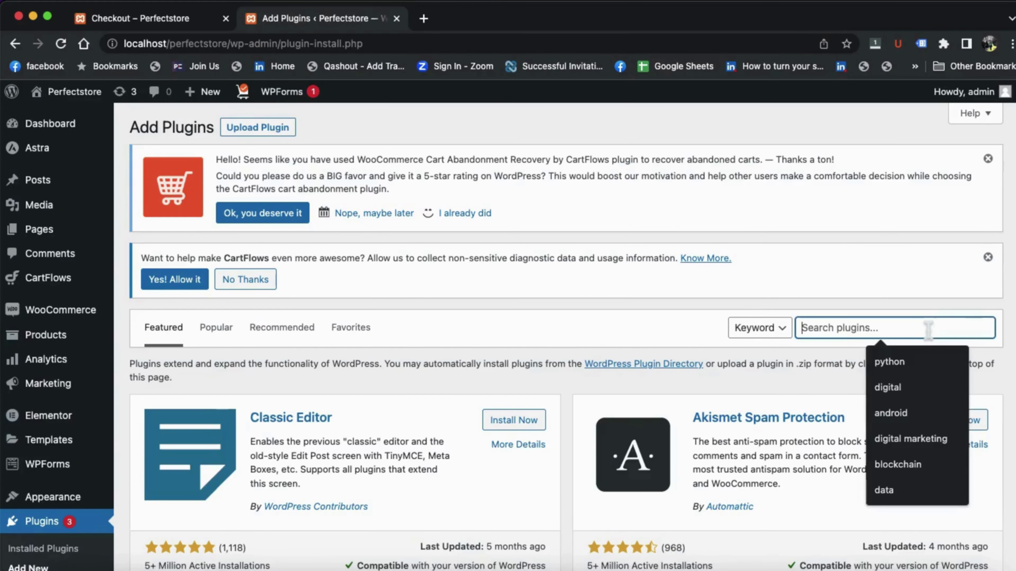
{"action": "type", "text": "raz"}
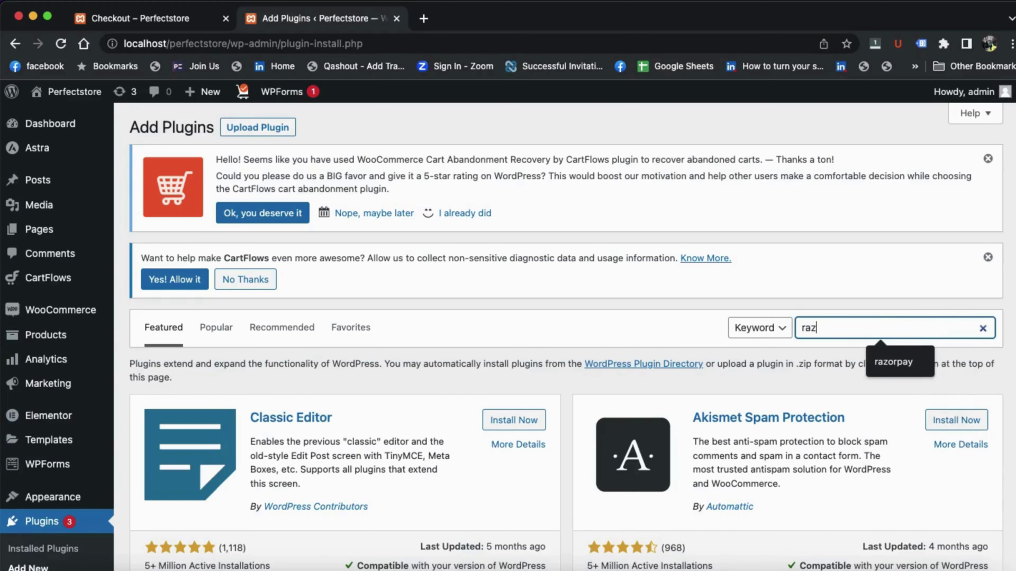
{"action": "type", "text": "orpay"}
{"action": "scroll", "coordinate": [640, 258], "scroll_direction": "down", "scroll_amount": 1}
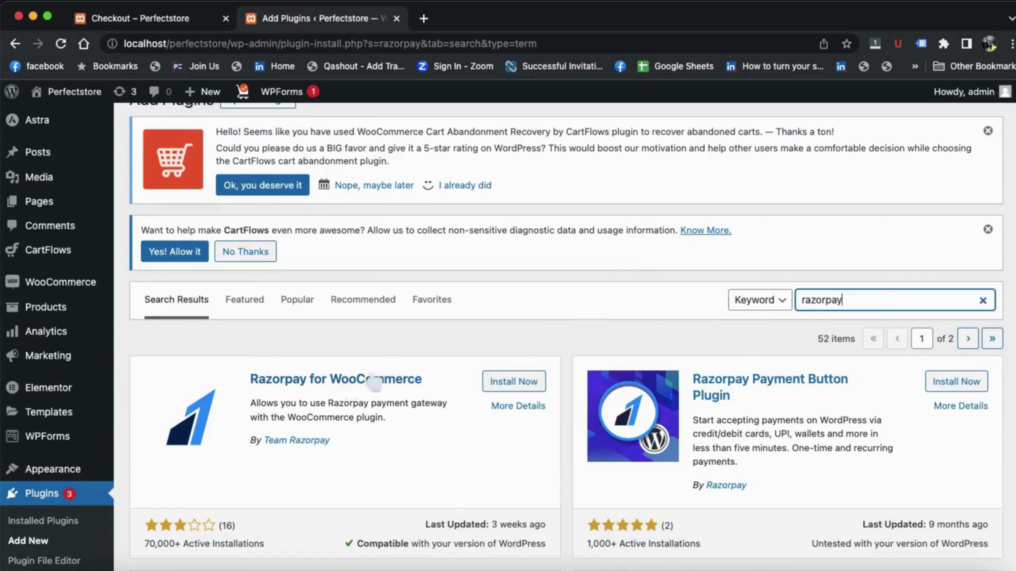
{"action": "left_click", "coordinate": [516, 384]}
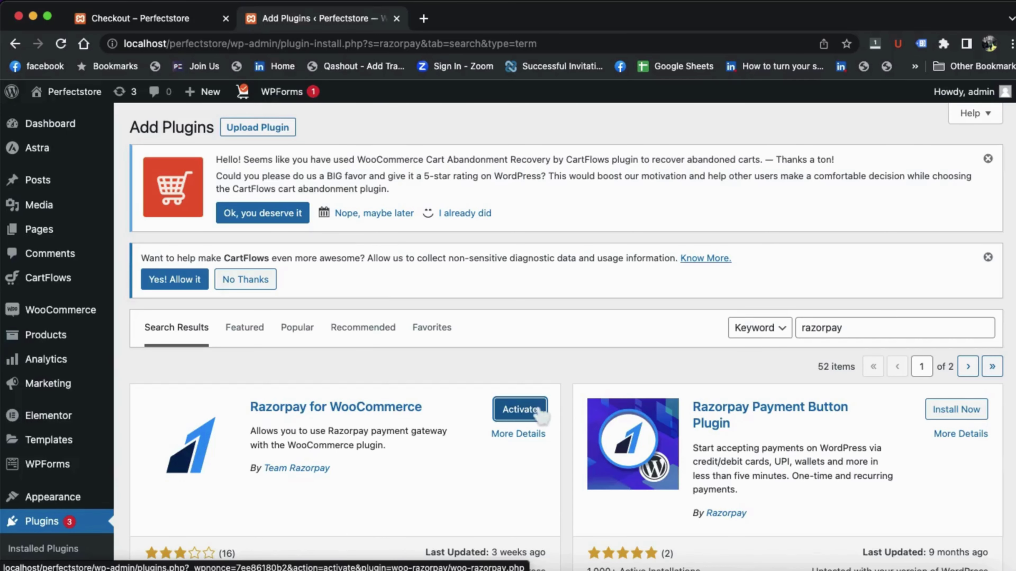
Activate the Razorpay for WooCommerce plugin and check its entry in the installed plugins list.
{"action": "left_click", "coordinate": [541, 415]}
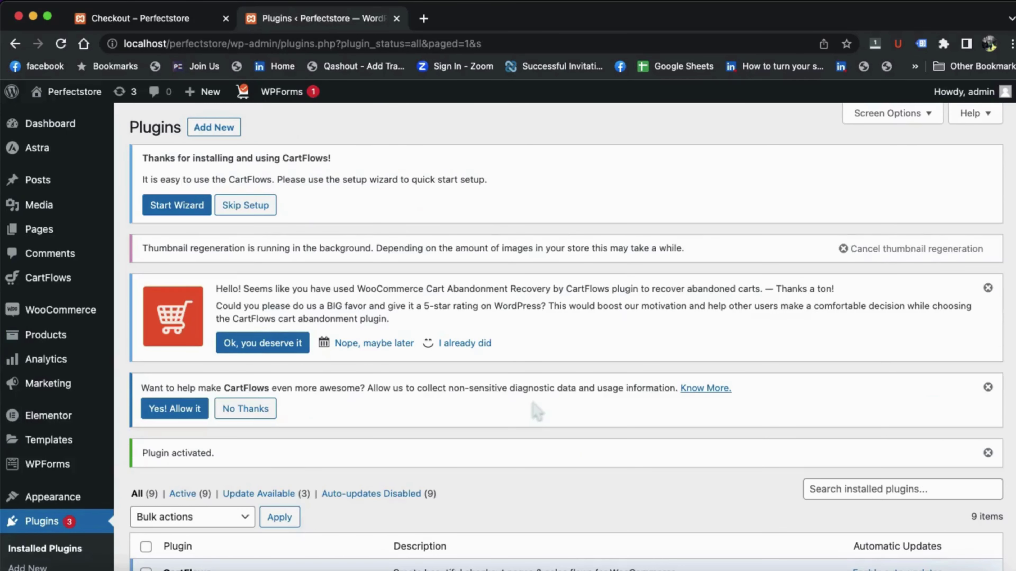
{"action": "scroll", "coordinate": [447, 398], "scroll_direction": "down", "scroll_amount": 6}
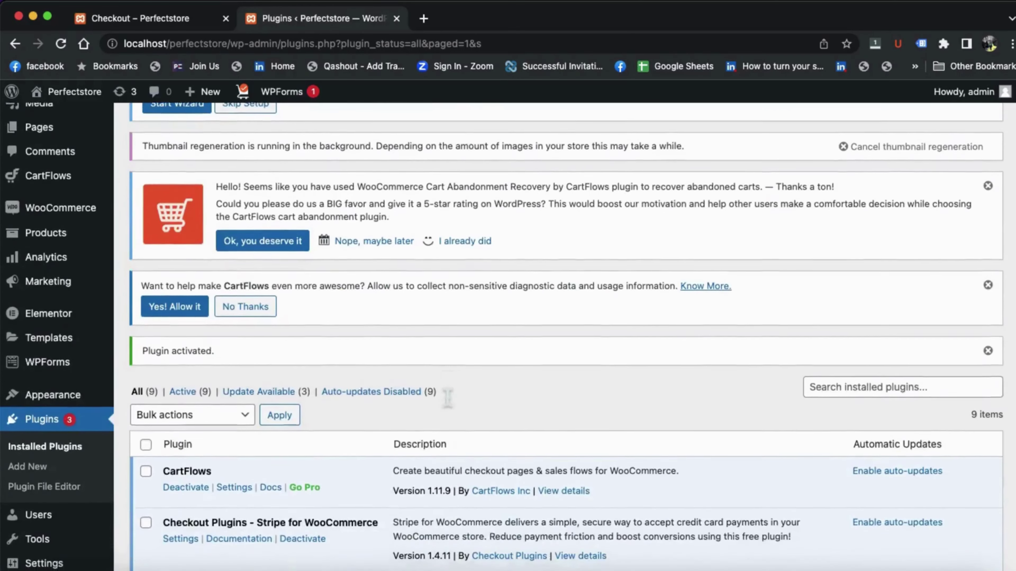
{"action": "scroll", "coordinate": [447, 396], "scroll_direction": "down", "scroll_amount": 5}
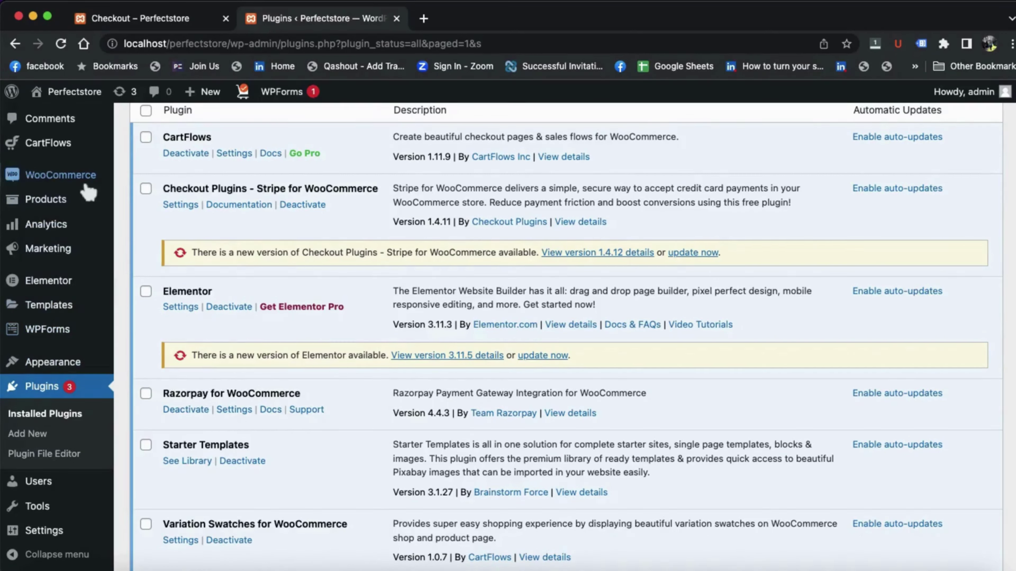
Open the Razorpay gateway's configuration from the payment methods in the WooCommerce settings.
{"action": "mouse_move", "coordinate": [93, 187]}
{"action": "left_click", "coordinate": [133, 277]}
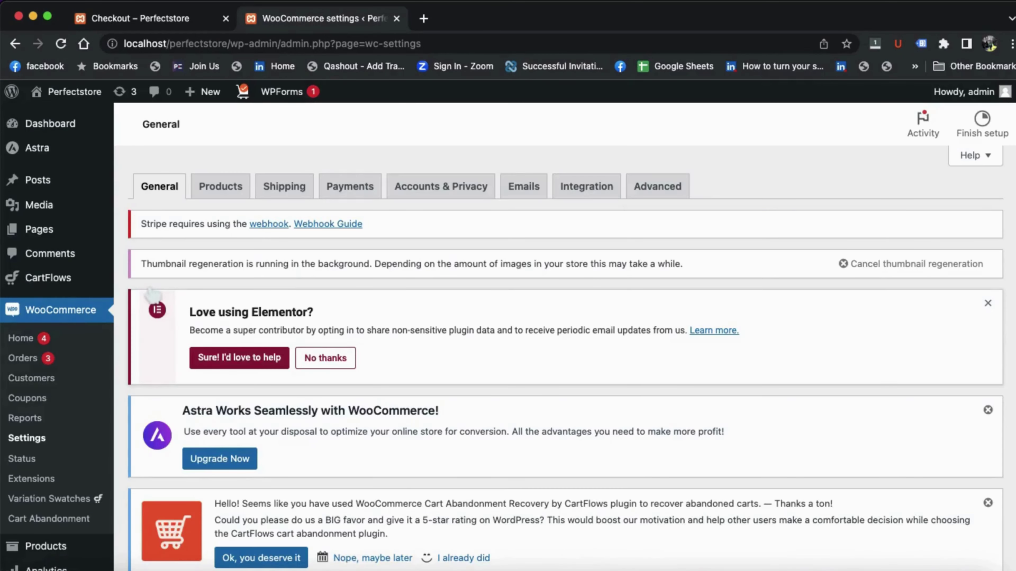
{"action": "left_click", "coordinate": [348, 195]}
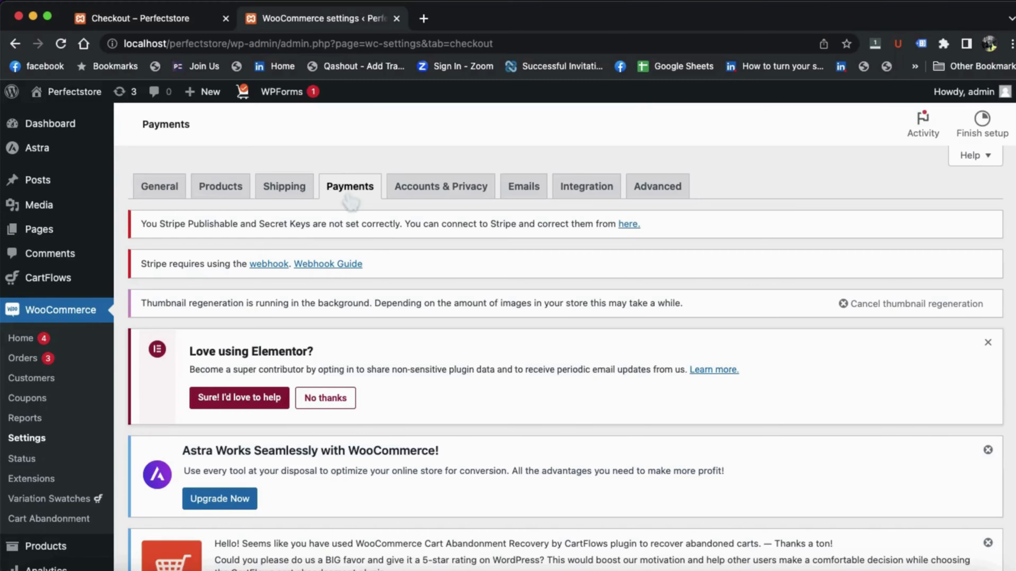
{"action": "scroll", "coordinate": [387, 396], "scroll_direction": "down", "scroll_amount": 10}
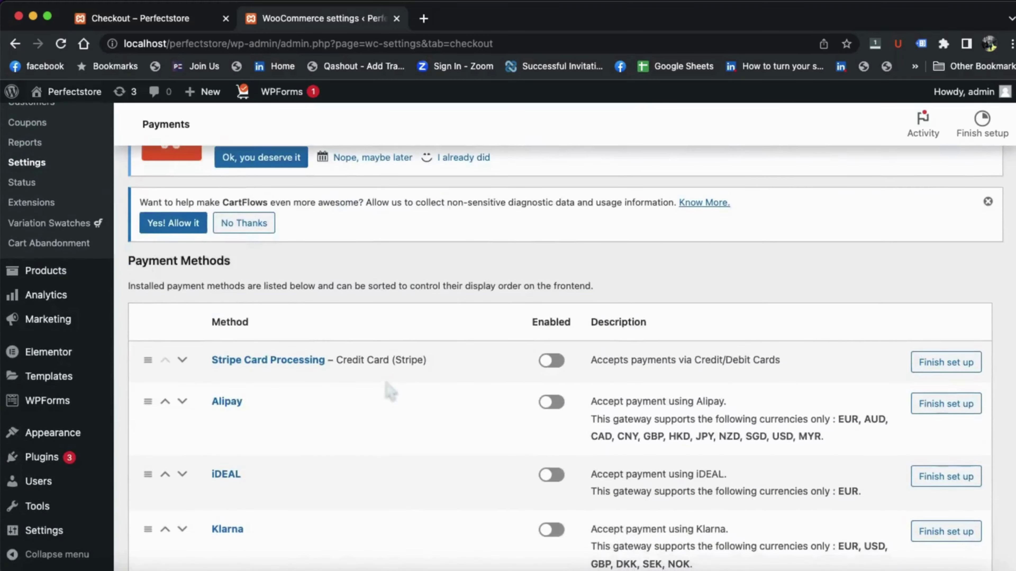
{"action": "scroll", "coordinate": [390, 391], "scroll_direction": "down", "scroll_amount": 15}
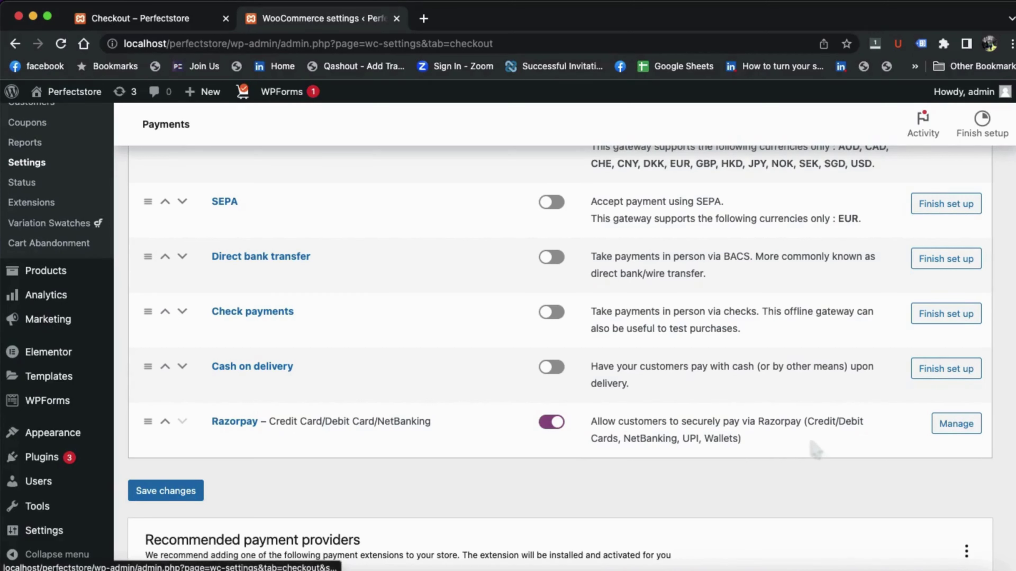
{"action": "left_click", "coordinate": [962, 428]}
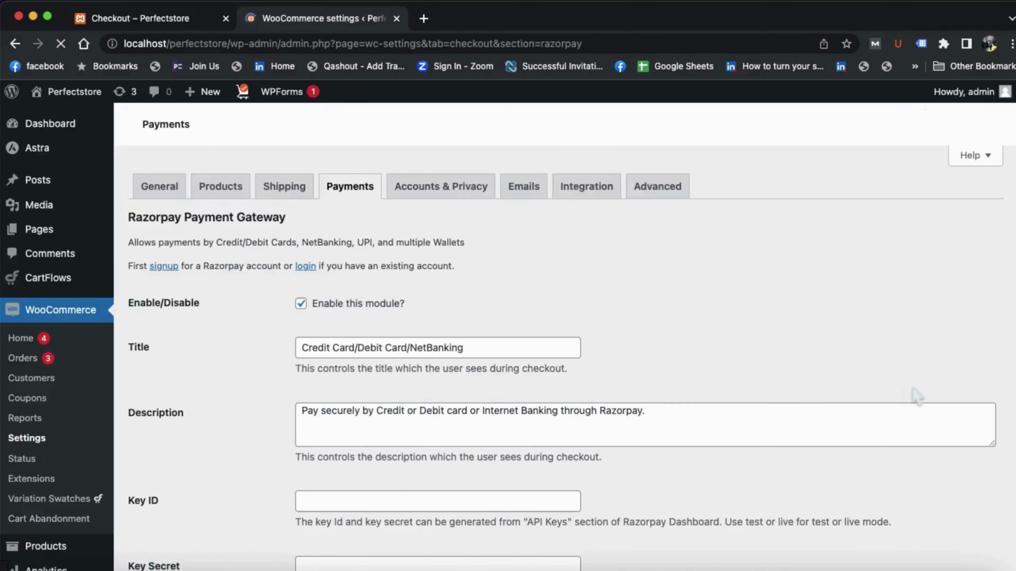
Examine the Razorpay gateway options, including Key ID, Key Secret, payment action, order completion message, debug mode and route module.
{"action": "scroll", "coordinate": [913, 396], "scroll_direction": "down", "scroll_amount": 2}
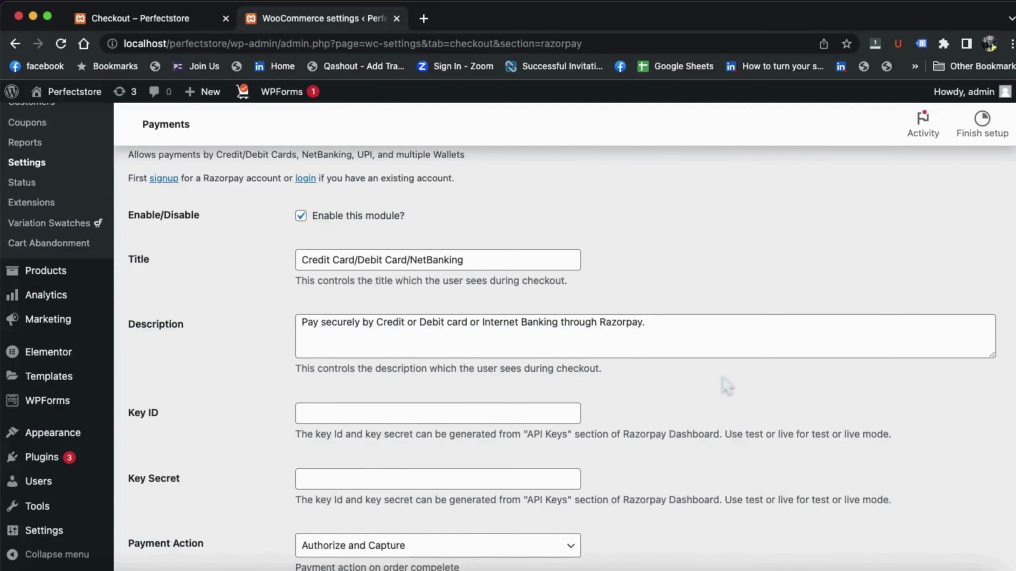
{"action": "scroll", "coordinate": [725, 385], "scroll_direction": "down", "scroll_amount": 1}
{"action": "scroll", "coordinate": [725, 386], "scroll_direction": "down", "scroll_amount": 2}
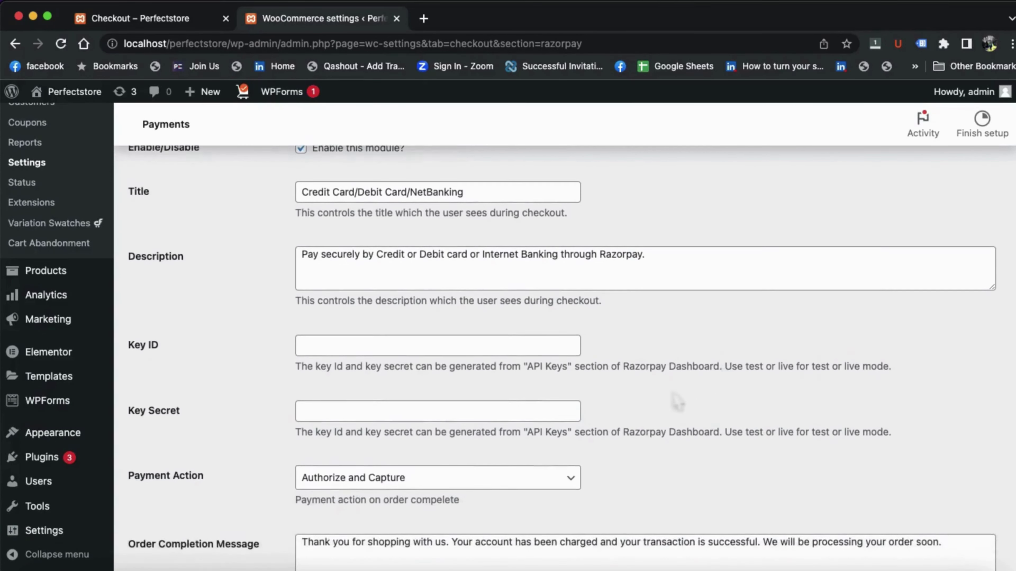
{"action": "left_click", "coordinate": [344, 347]}
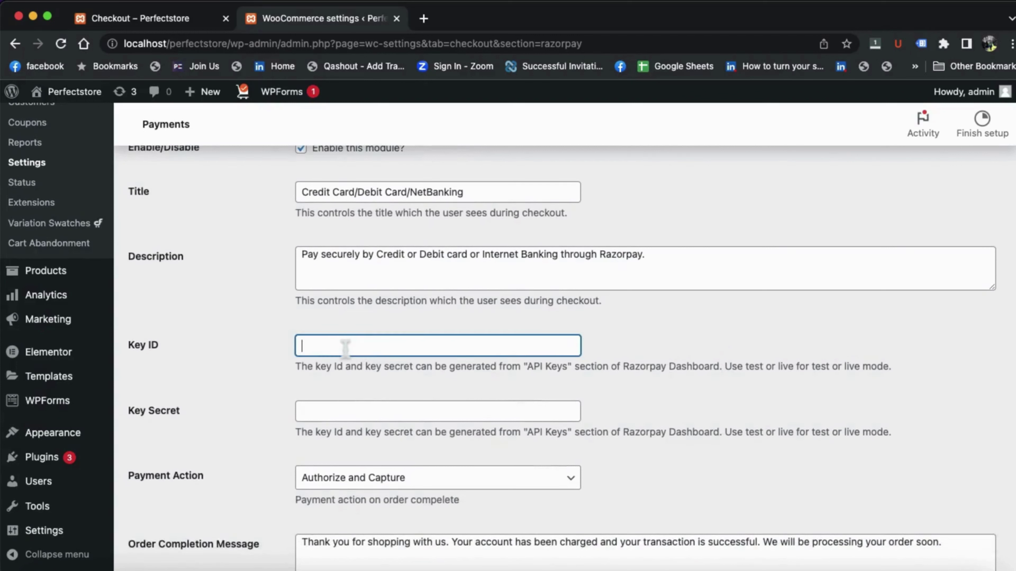
{"action": "left_click", "coordinate": [357, 415]}
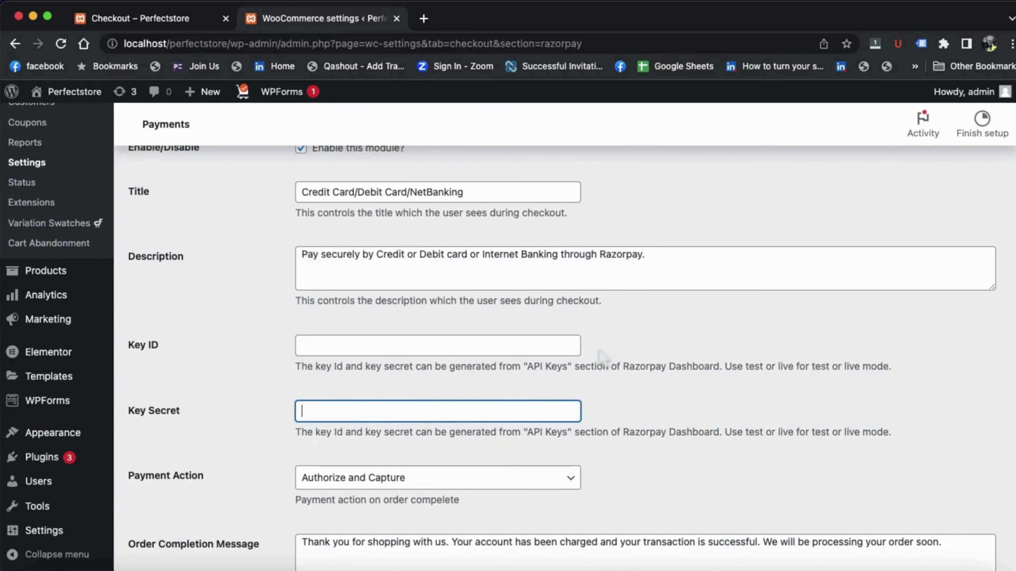
{"action": "scroll", "coordinate": [580, 384], "scroll_direction": "down", "scroll_amount": 8}
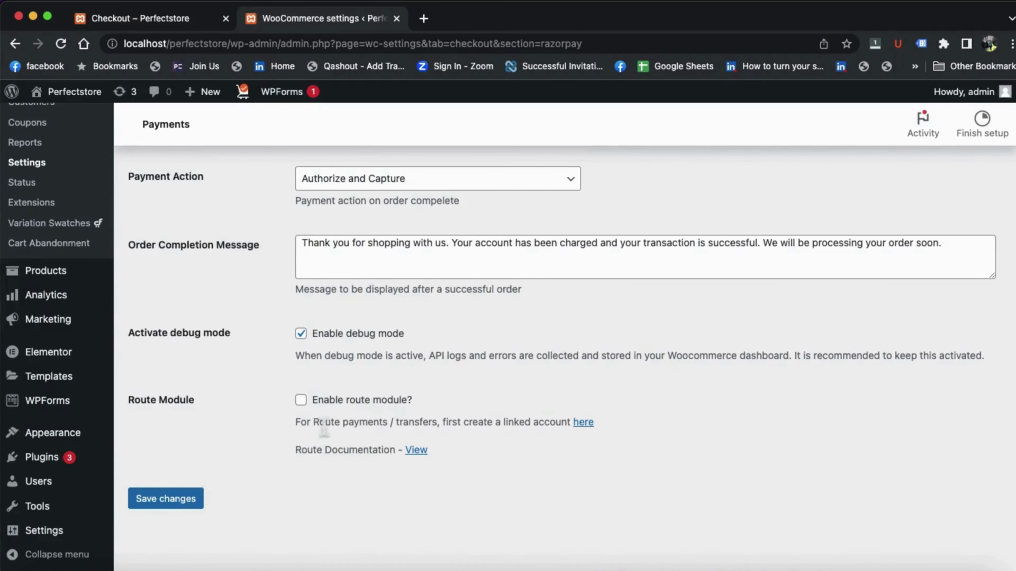
{"action": "scroll", "coordinate": [324, 426], "scroll_direction": "up", "scroll_amount": 10}
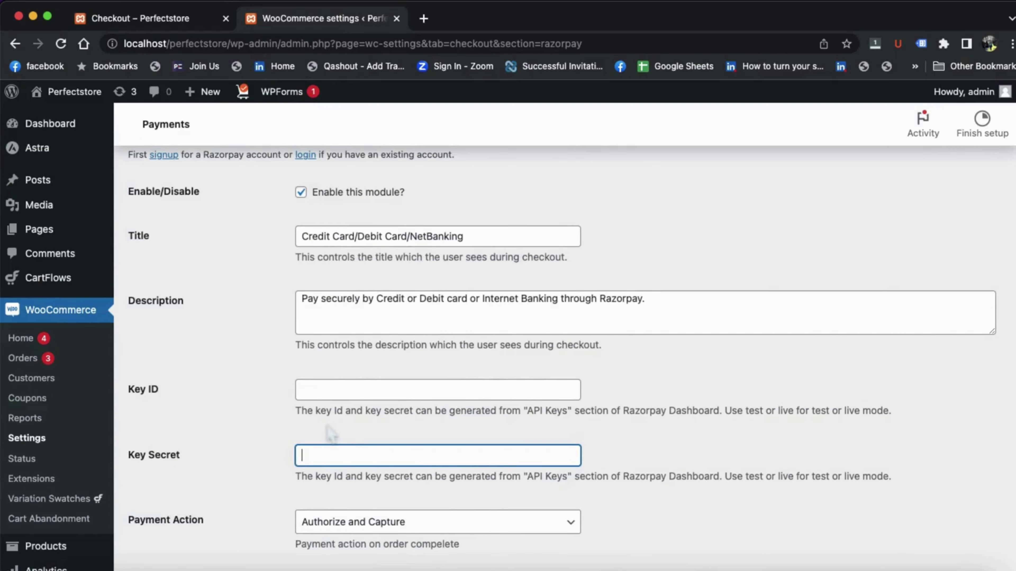
{"action": "scroll", "coordinate": [302, 378], "scroll_direction": "up", "scroll_amount": 15}
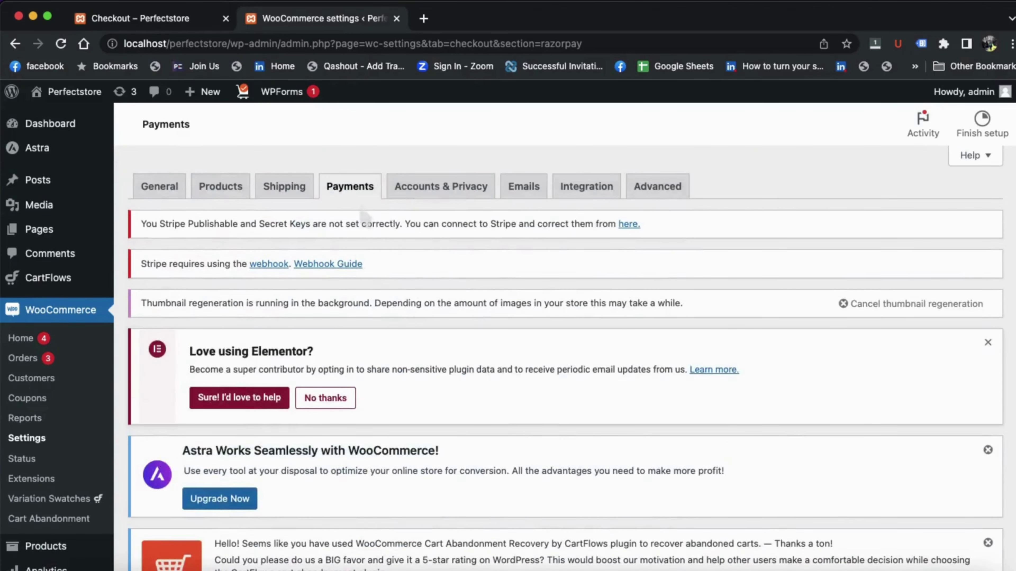
Return to the WooCommerce payment methods, enable Cash on delivery and save the changes.
{"action": "left_click", "coordinate": [370, 198]}
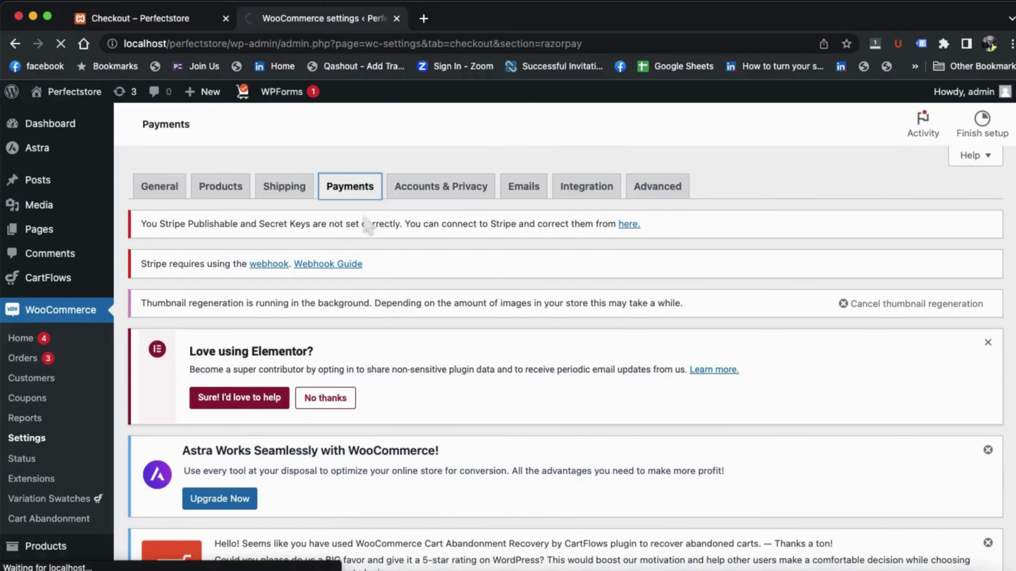
{"action": "scroll", "coordinate": [476, 500], "scroll_direction": "down", "scroll_amount": 20}
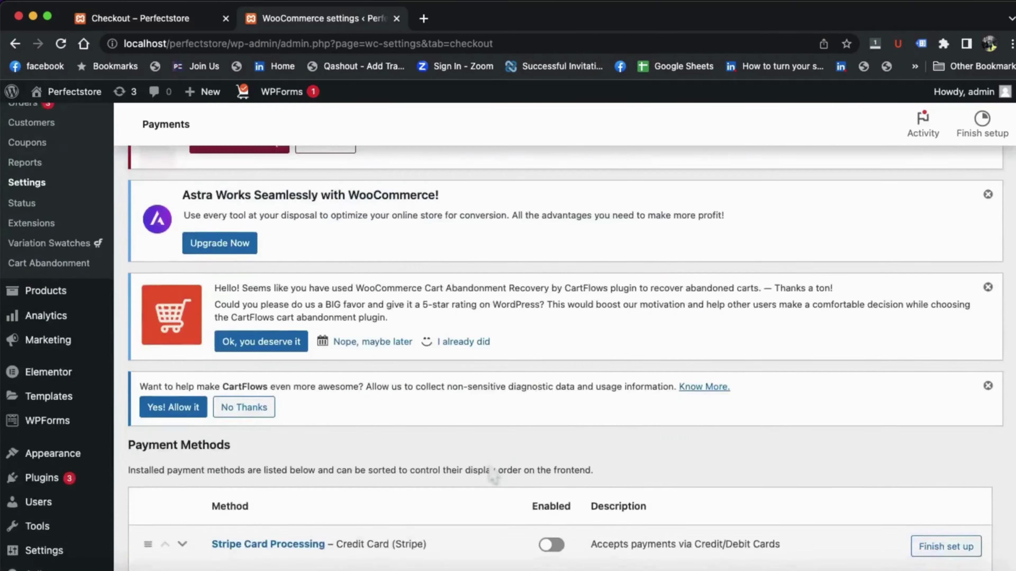
{"action": "scroll", "coordinate": [483, 472], "scroll_direction": "up", "scroll_amount": 1}
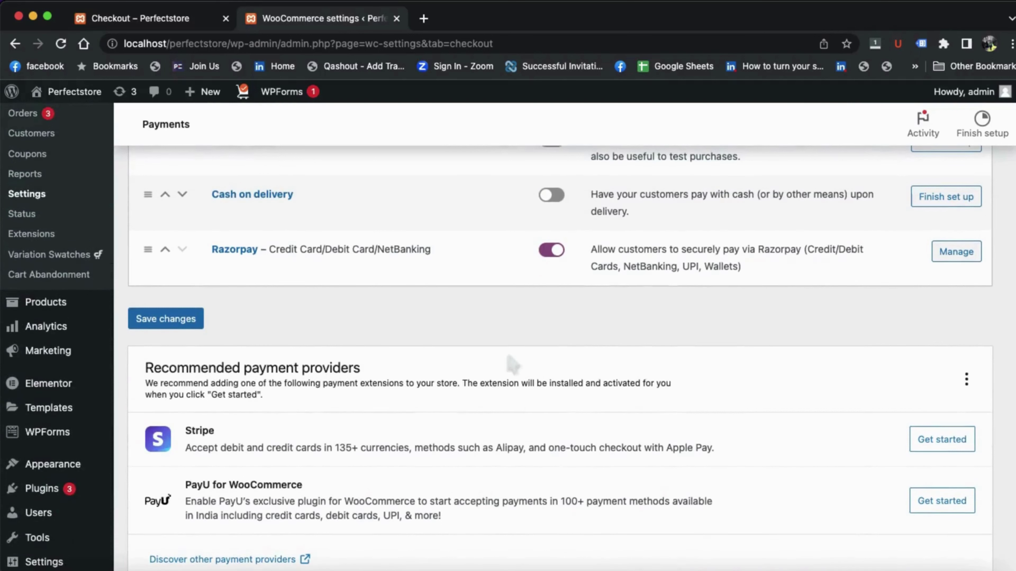
{"action": "left_click", "coordinate": [552, 205]}
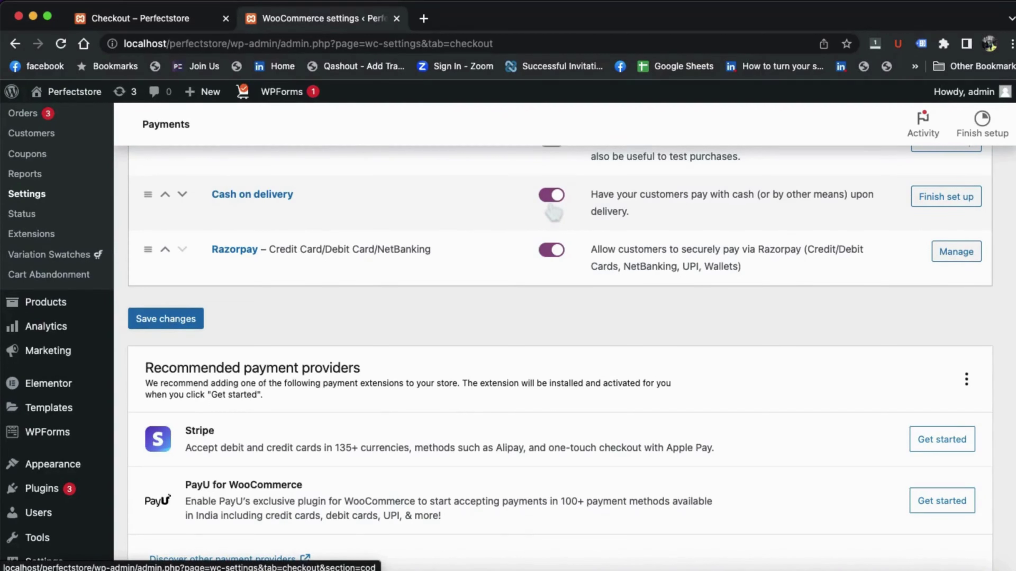
{"action": "scroll", "coordinate": [499, 240], "scroll_direction": "down", "scroll_amount": 3}
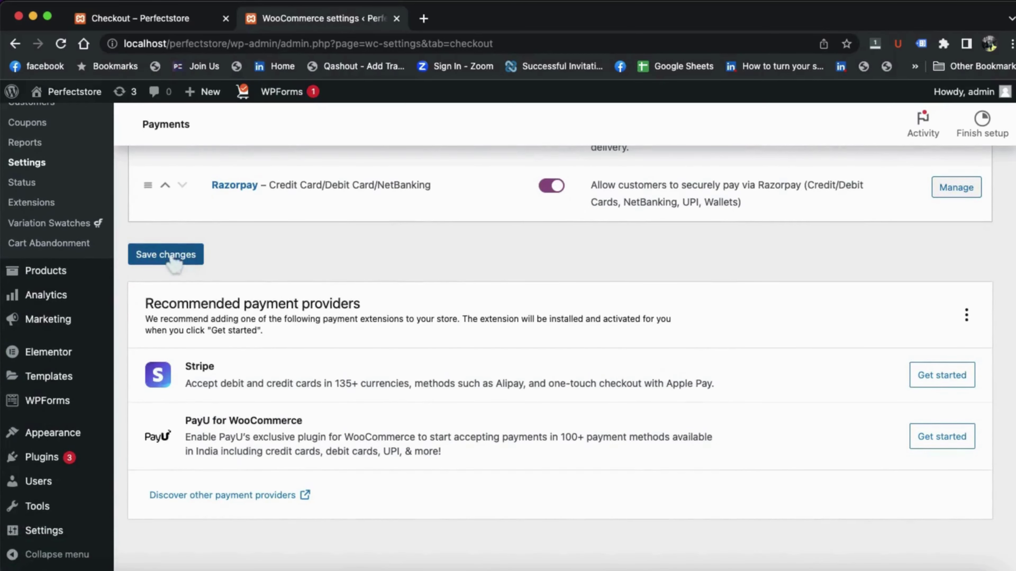
{"action": "left_click", "coordinate": [196, 258]}
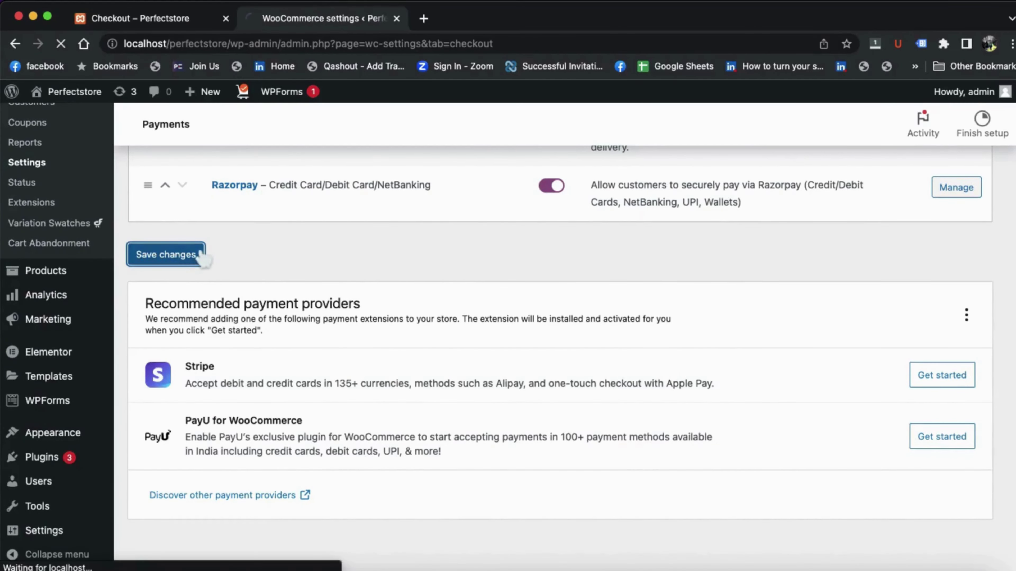
Open the Cash on delivery configuration and review its title, description, instructions, shipping methods and virtual order options.
{"action": "scroll", "coordinate": [293, 240], "scroll_direction": "down", "scroll_amount": 10}
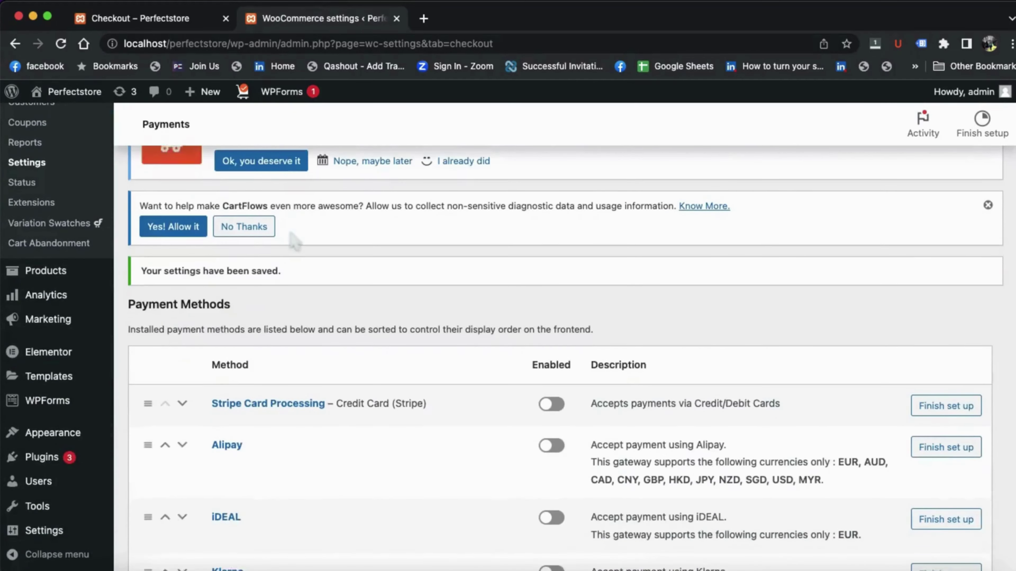
{"action": "scroll", "coordinate": [295, 241], "scroll_direction": "down", "scroll_amount": 6}
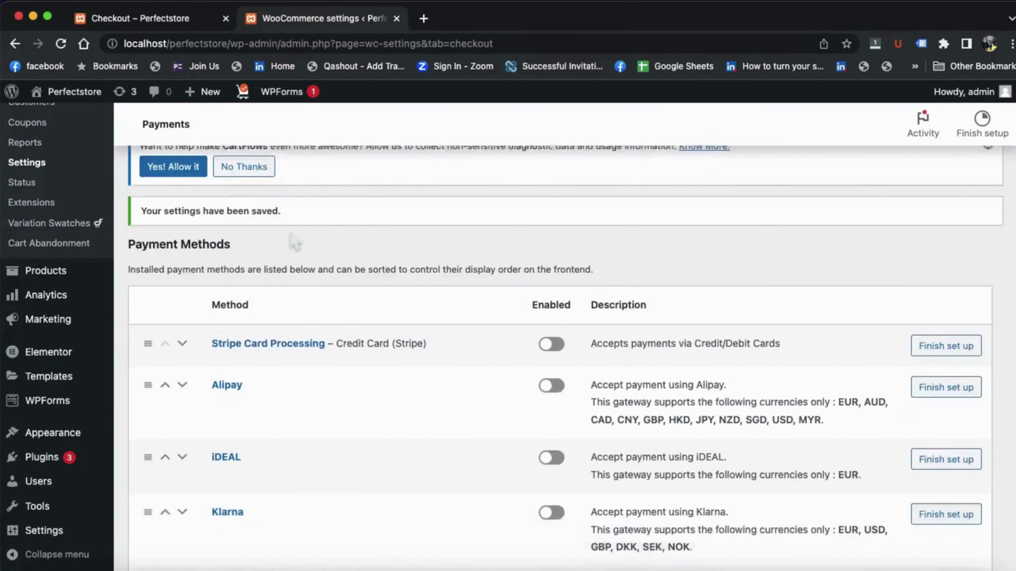
{"action": "scroll", "coordinate": [295, 241], "scroll_direction": "down", "scroll_amount": 10}
{"action": "left_click", "coordinate": [256, 234]}
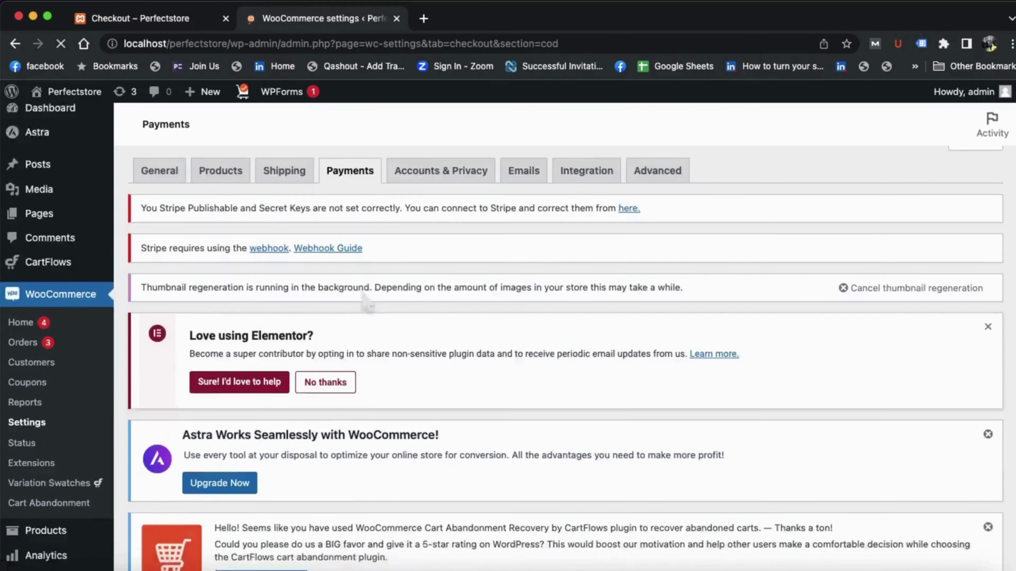
{"action": "scroll", "coordinate": [366, 302], "scroll_direction": "down", "scroll_amount": 8}
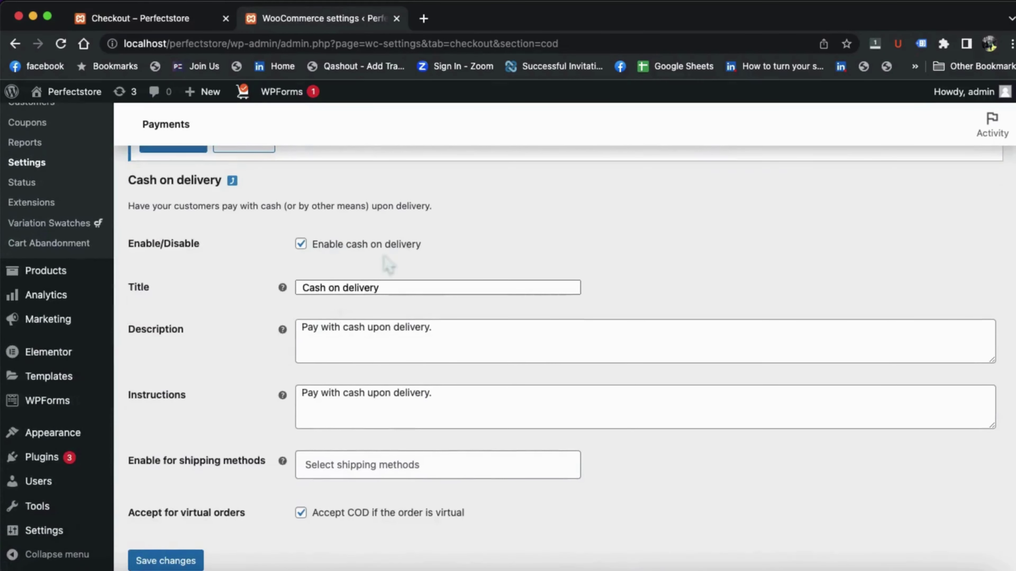
{"action": "scroll", "coordinate": [388, 264], "scroll_direction": "down", "scroll_amount": 3}
{"action": "left_click", "coordinate": [180, 500]}
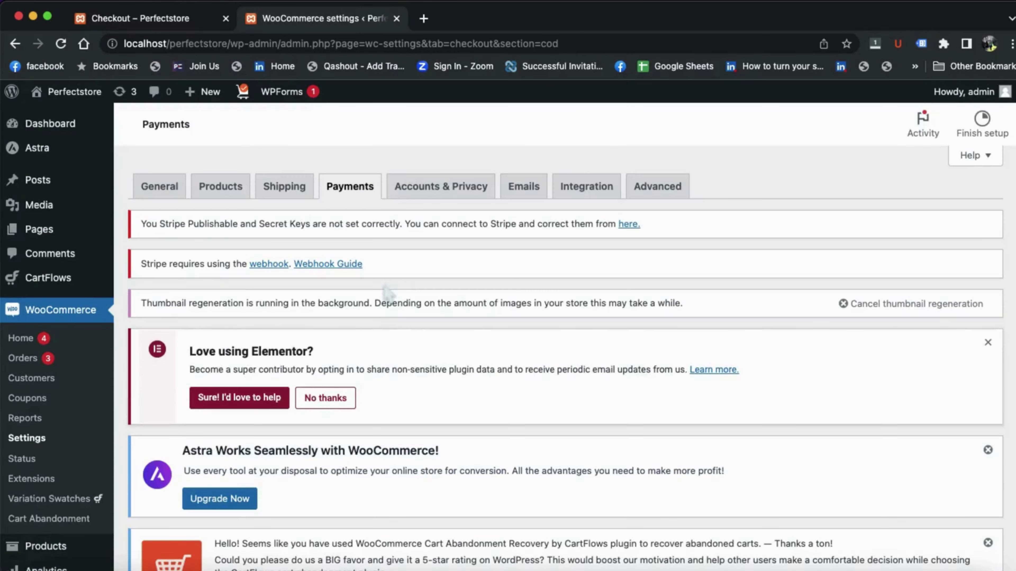
Reload the store's checkout page and choose Credit Card/Debit Card/NetBanking by Razorpay as the payment method.
{"action": "left_click", "coordinate": [173, 24]}
{"action": "left_click", "coordinate": [60, 43]}
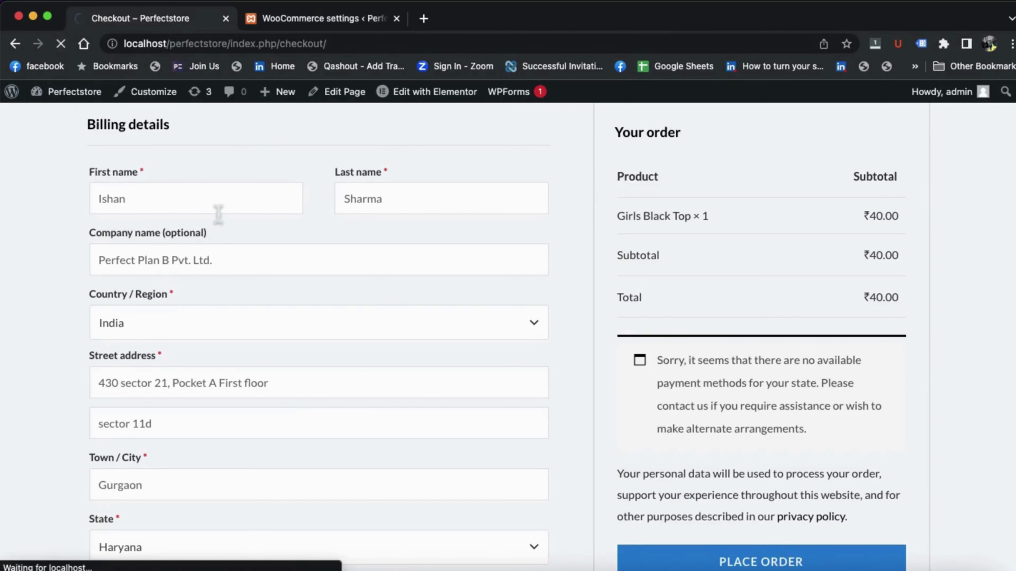
{"action": "scroll", "coordinate": [633, 296], "scroll_direction": "down", "scroll_amount": 2}
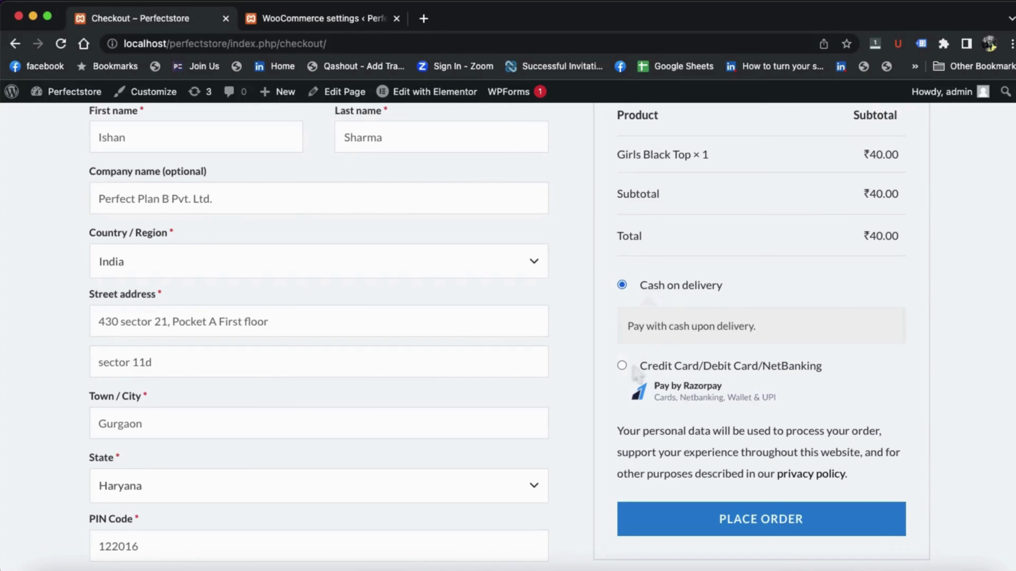
{"action": "left_click", "coordinate": [622, 366]}
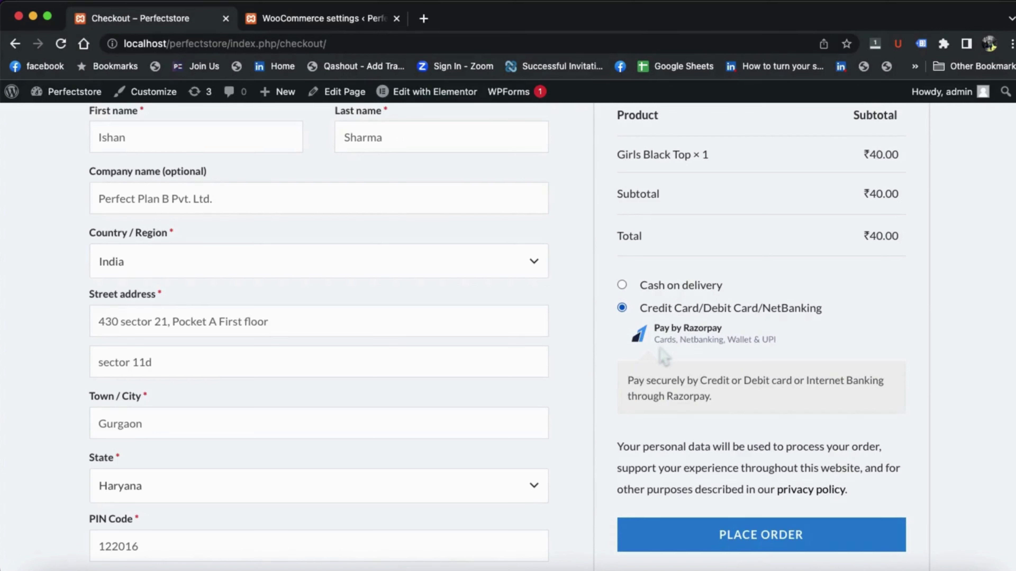
{"action": "scroll", "coordinate": [640, 358], "scroll_direction": "up", "scroll_amount": 6}
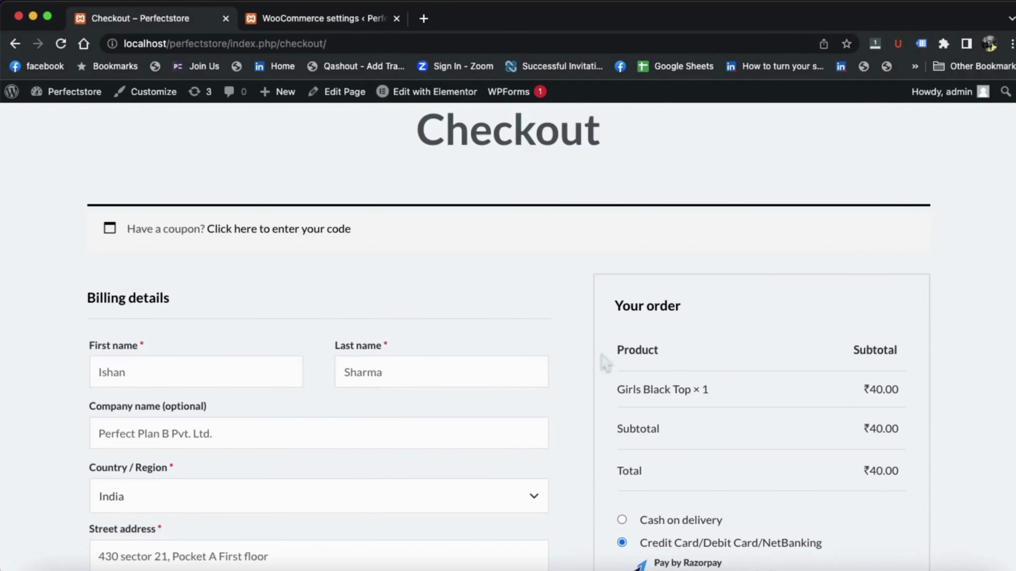